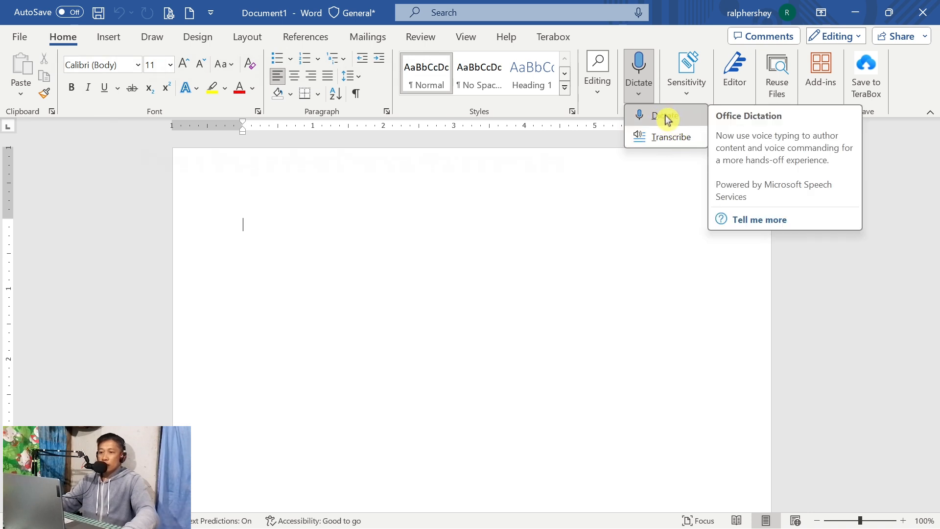
Dictate a short spoken passage into the blank document, then stop the dictation.
click(665, 118)
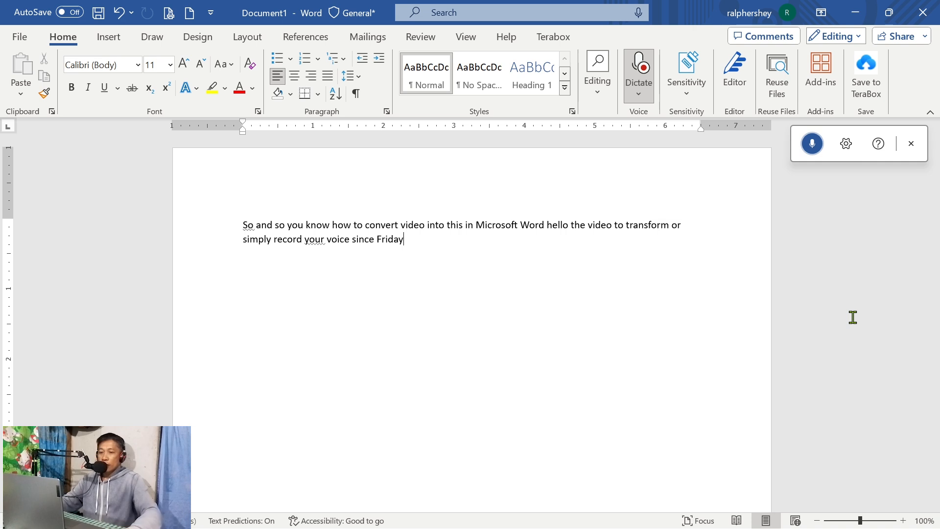
click(812, 143)
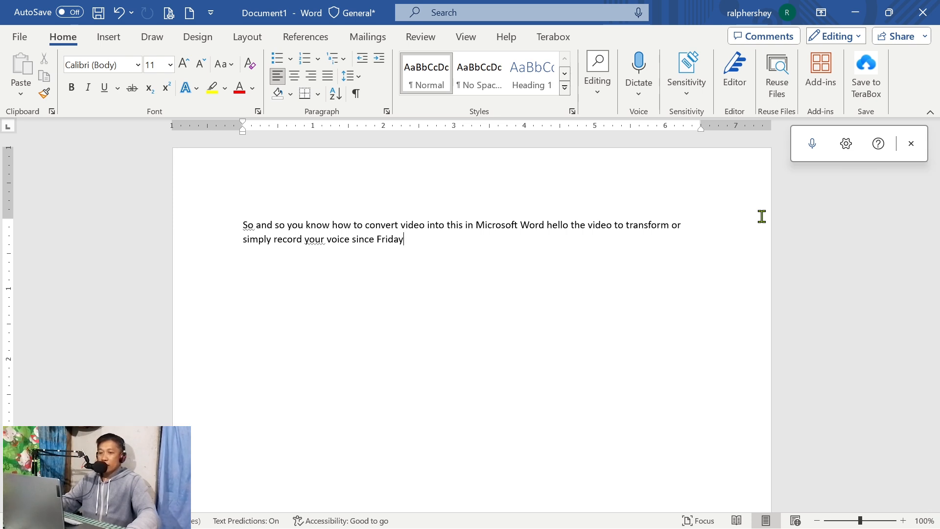
Open the Transcribe feature for generating a transcript from audio.
click(638, 94)
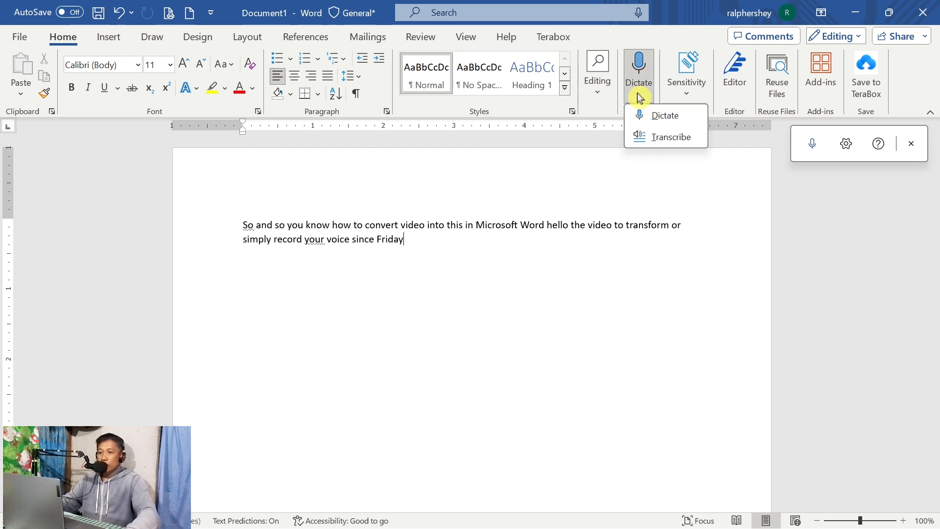
click(670, 139)
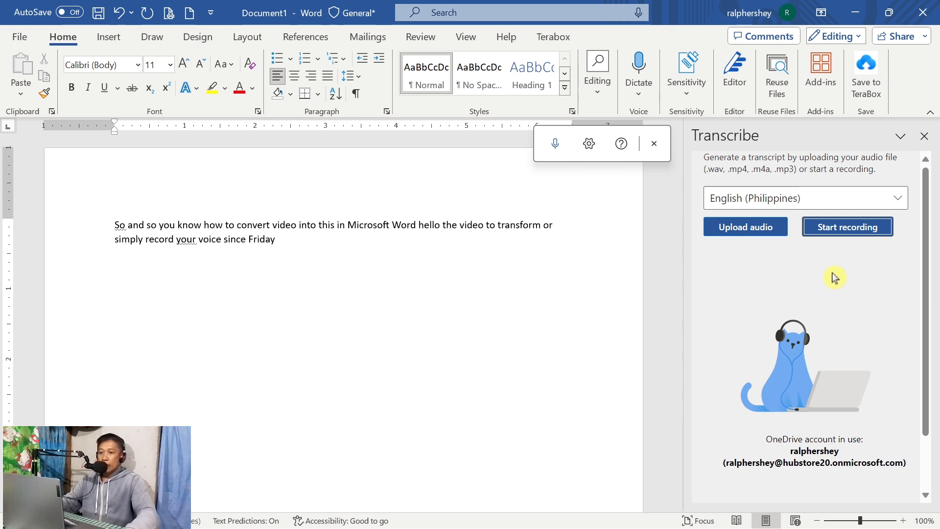
Browse the available transcription languages and choose English (United States).
click(895, 204)
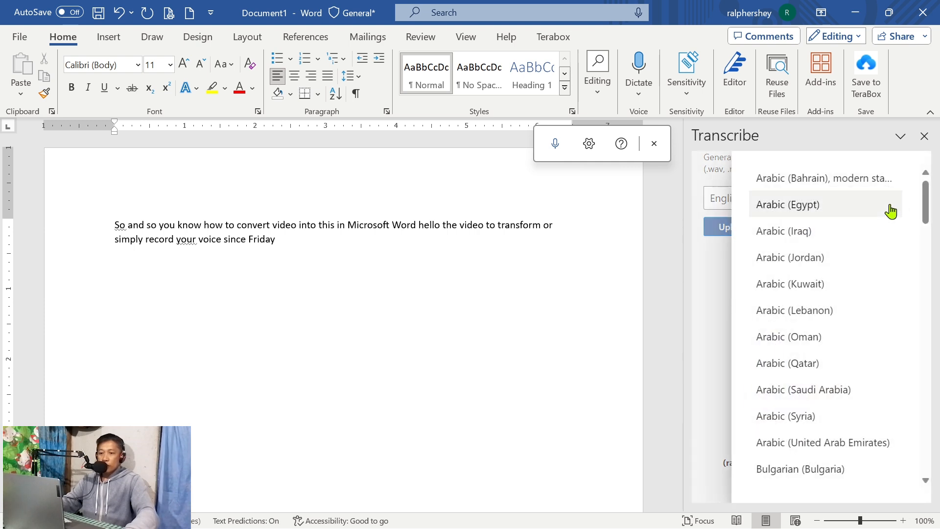
scroll(822, 338, down, 3)
scroll(821, 338, down, 3)
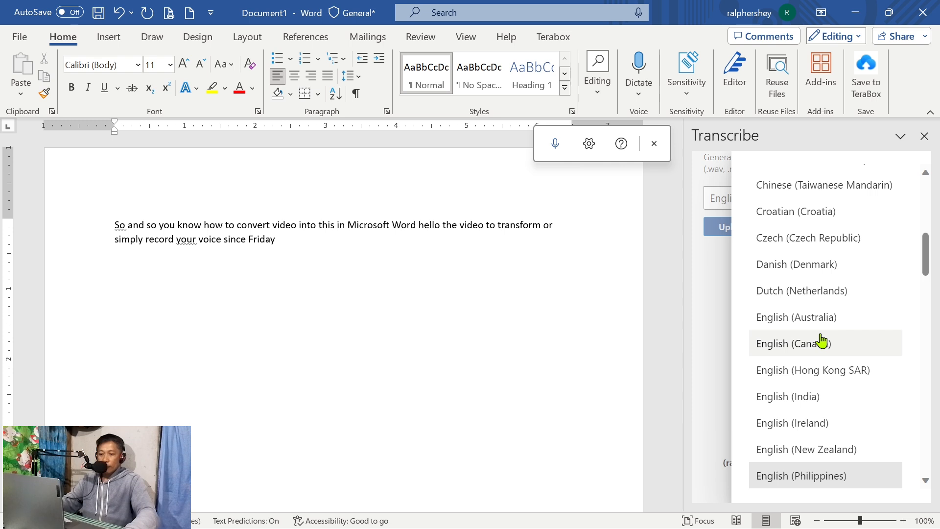
scroll(822, 338, down, 3)
scroll(821, 338, down, 5)
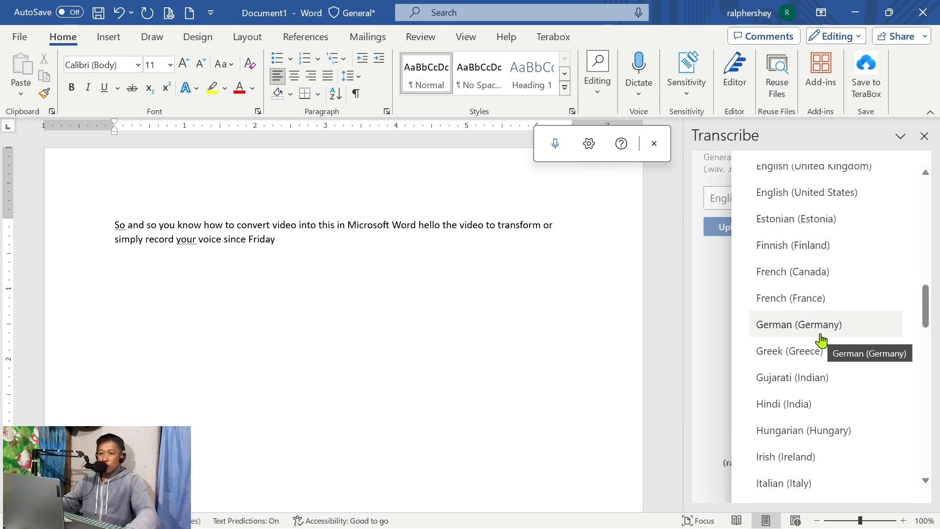
scroll(820, 339, up, 1)
scroll(822, 339, up, 1)
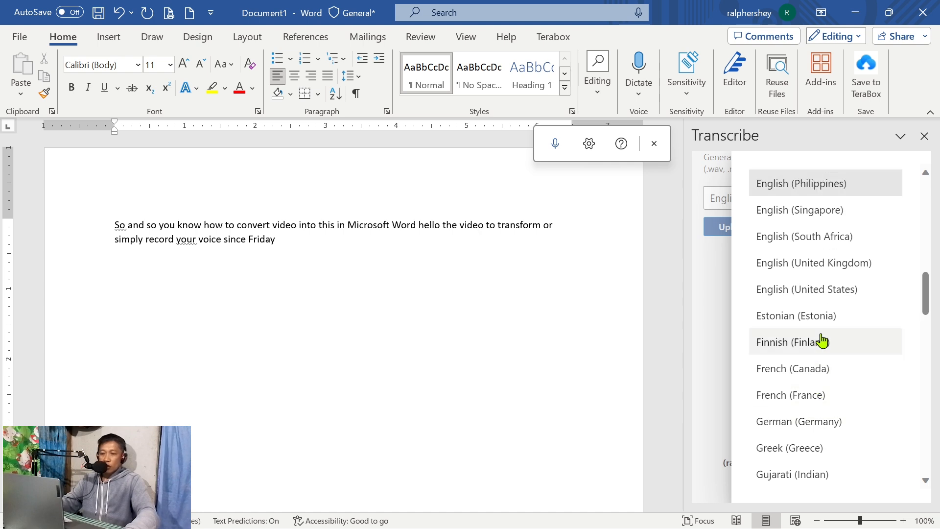
scroll(821, 340, down, 1)
scroll(821, 340, down, 3)
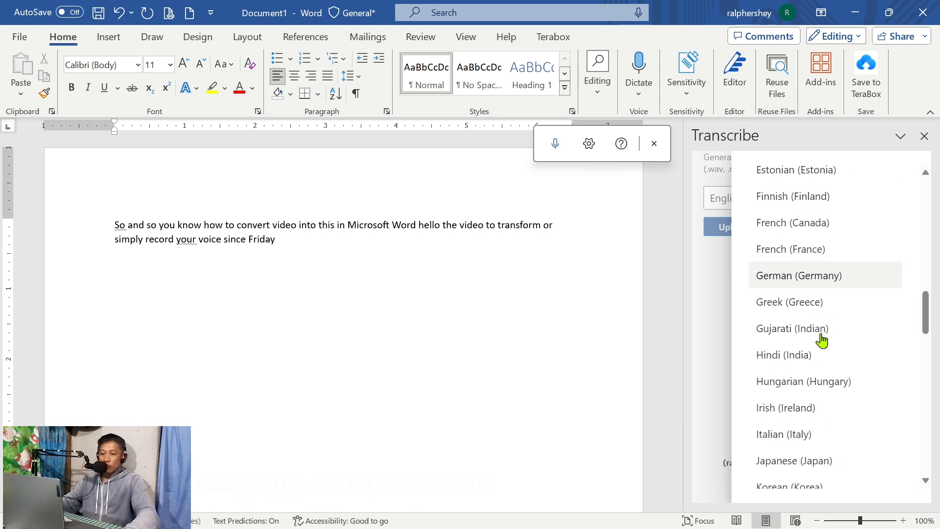
scroll(813, 361, up, 3)
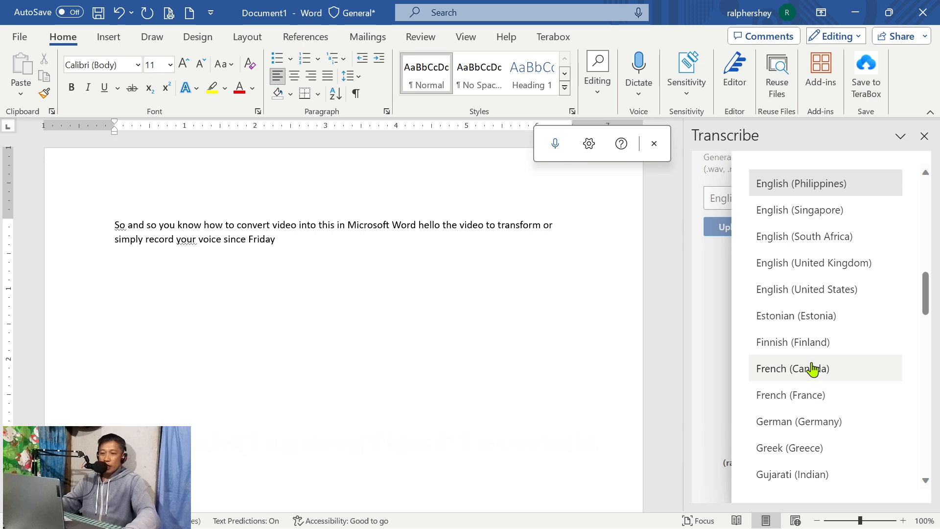
scroll(813, 367, up, 3)
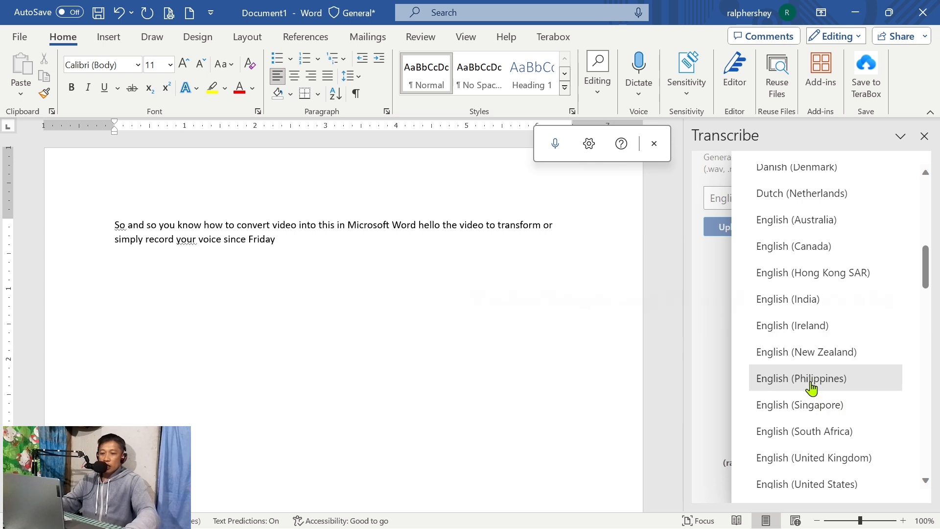
scroll(808, 440, down, 1)
click(809, 483)
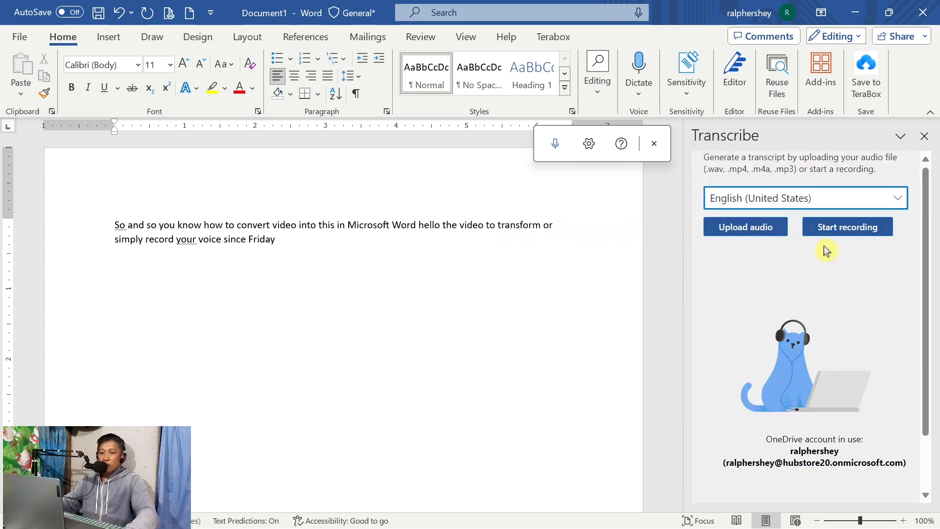
Set the transcription language to English (Philippines).
click(831, 201)
scroll(807, 406, down, 3)
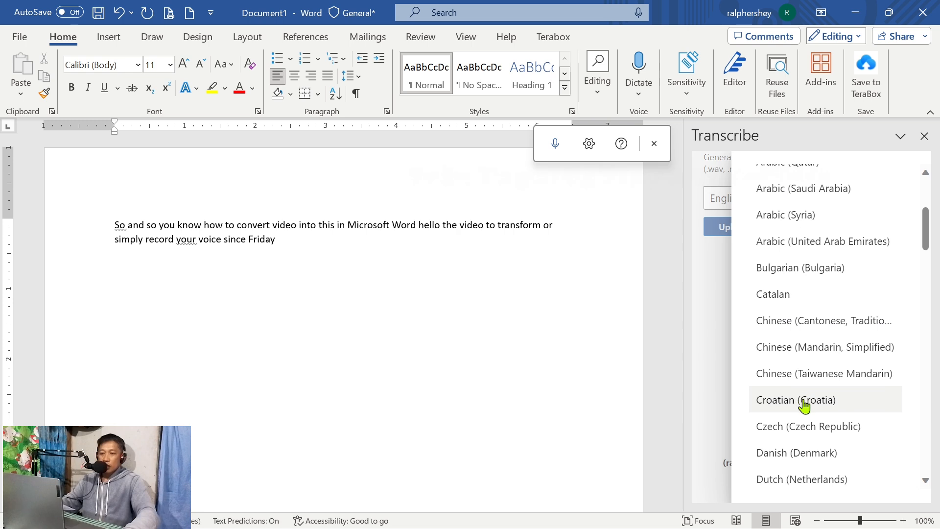
scroll(804, 406, down, 3)
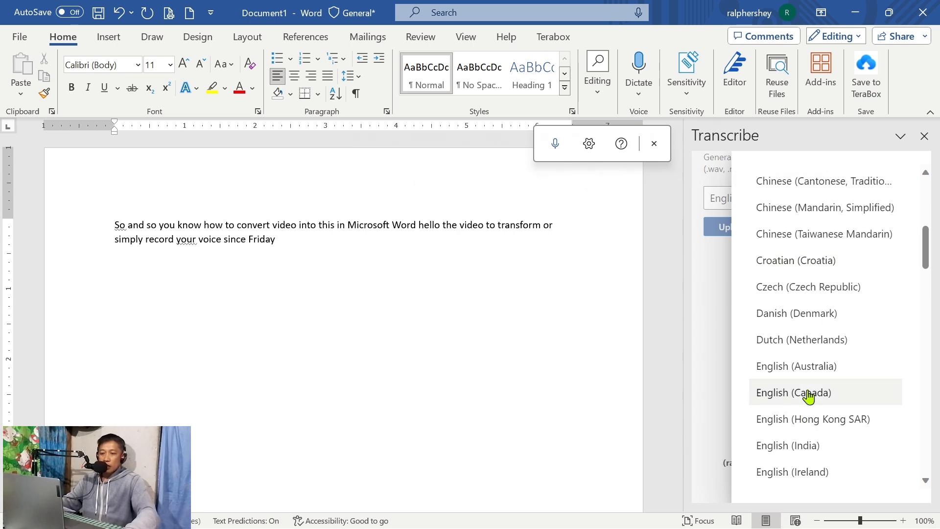
scroll(815, 458, down, 2)
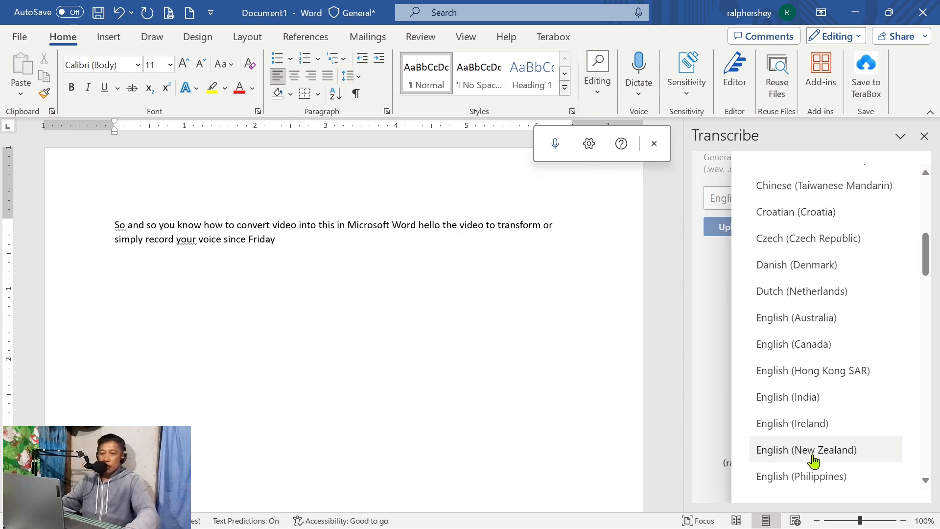
scroll(814, 458, down, 2)
click(809, 427)
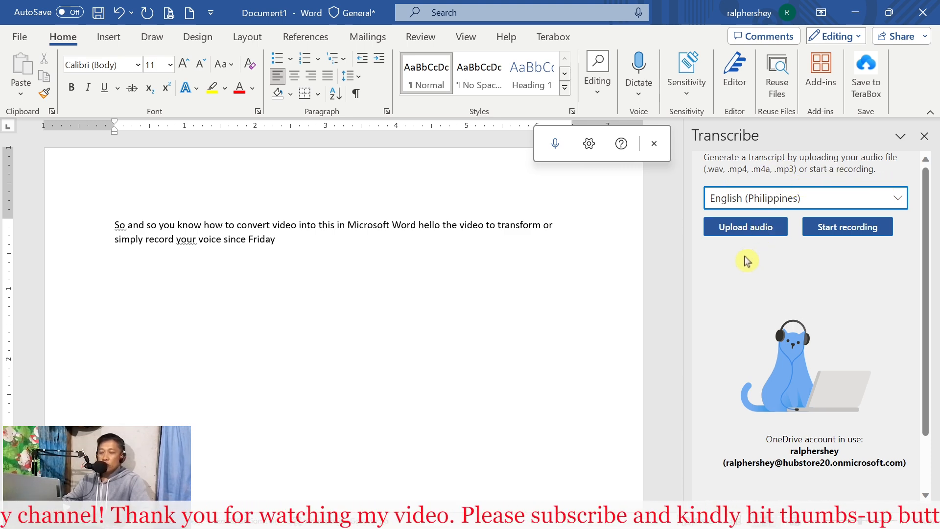
click(746, 228)
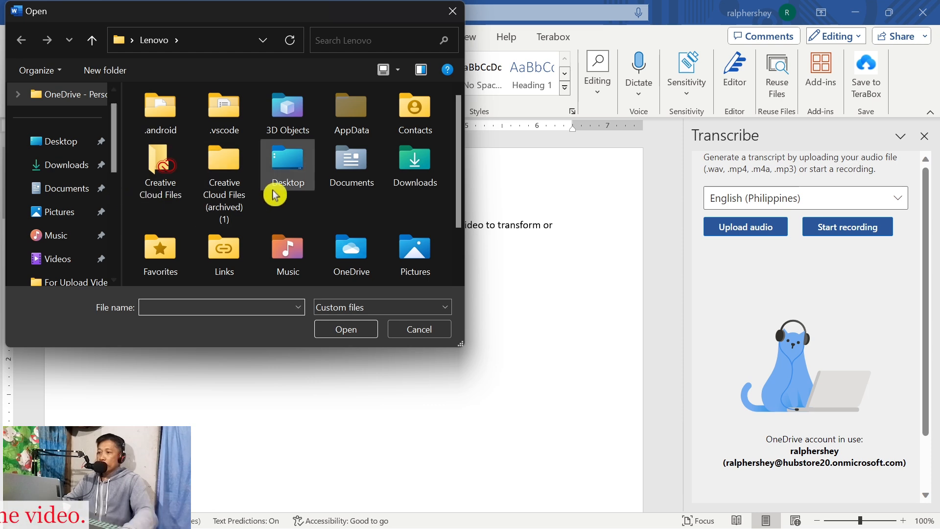
click(71, 144)
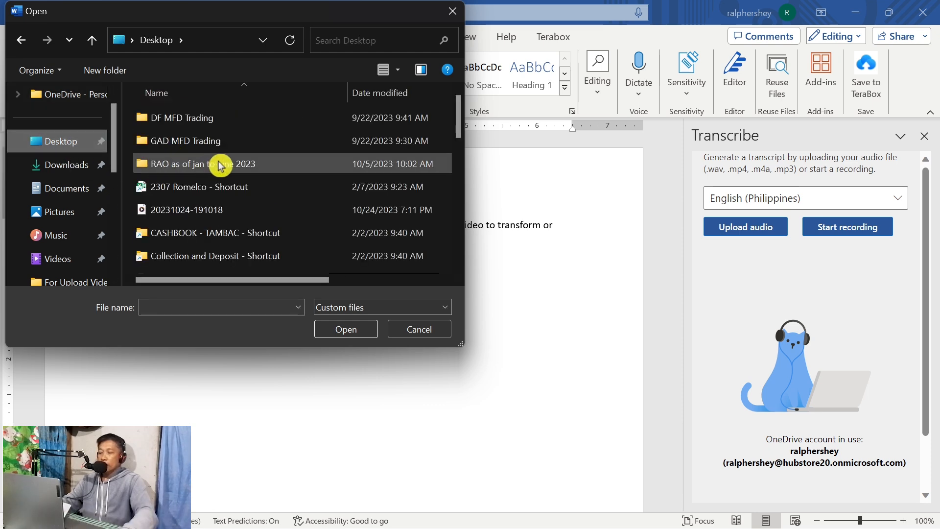
scroll(220, 166, down, 7)
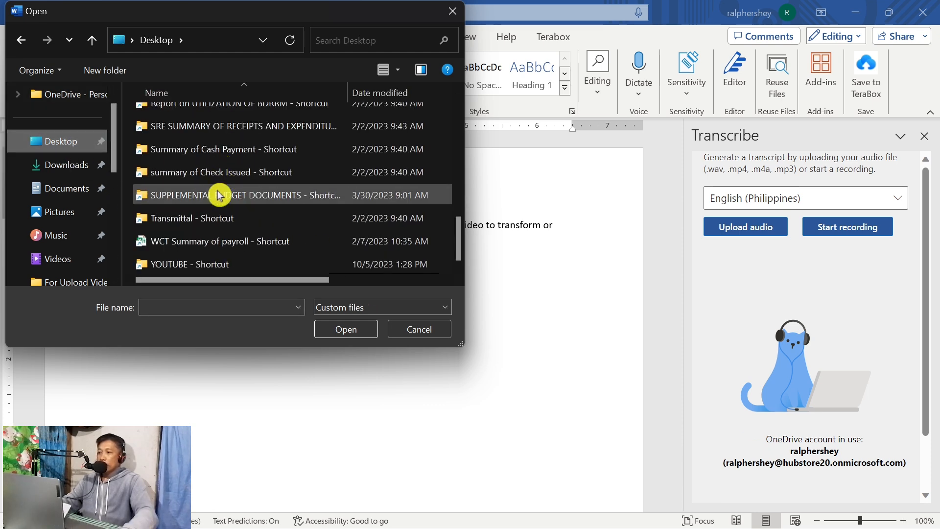
scroll(220, 181, up, 5)
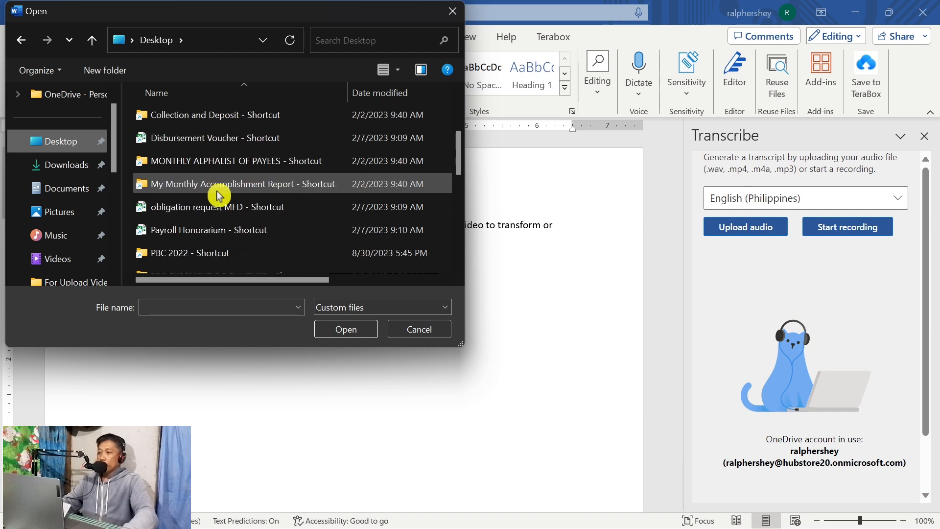
scroll(219, 196, up, 2)
click(196, 209)
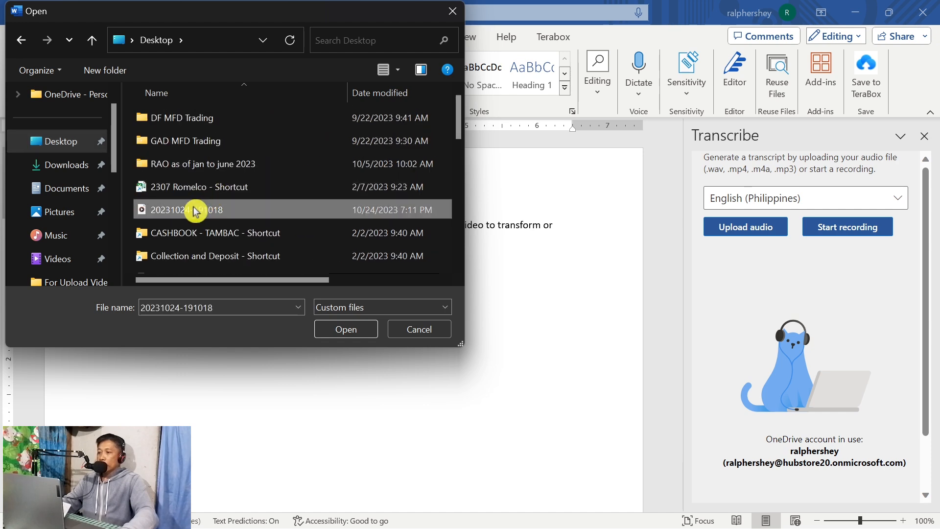
click(347, 329)
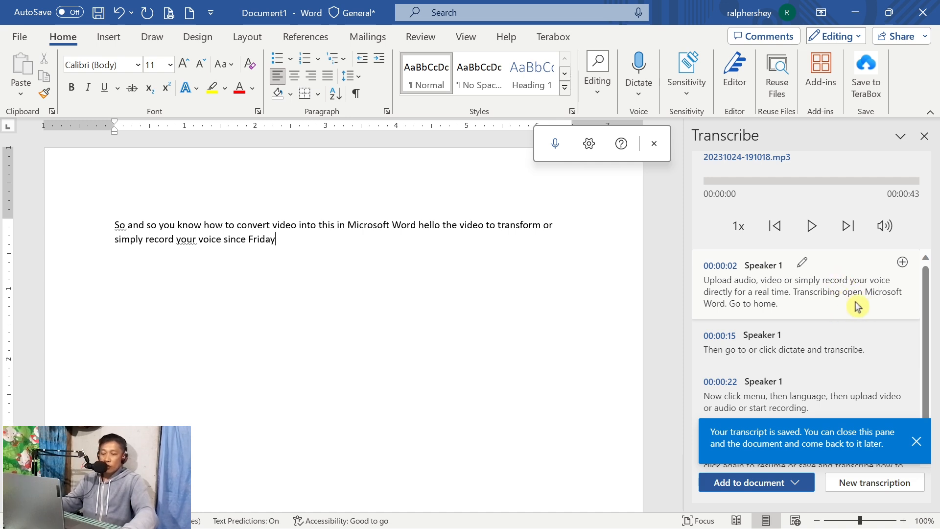
Review the generated transcript sections and play part of the uploaded audio to compare, then pause it.
scroll(824, 307, down, 1)
scroll(829, 304, up, 1)
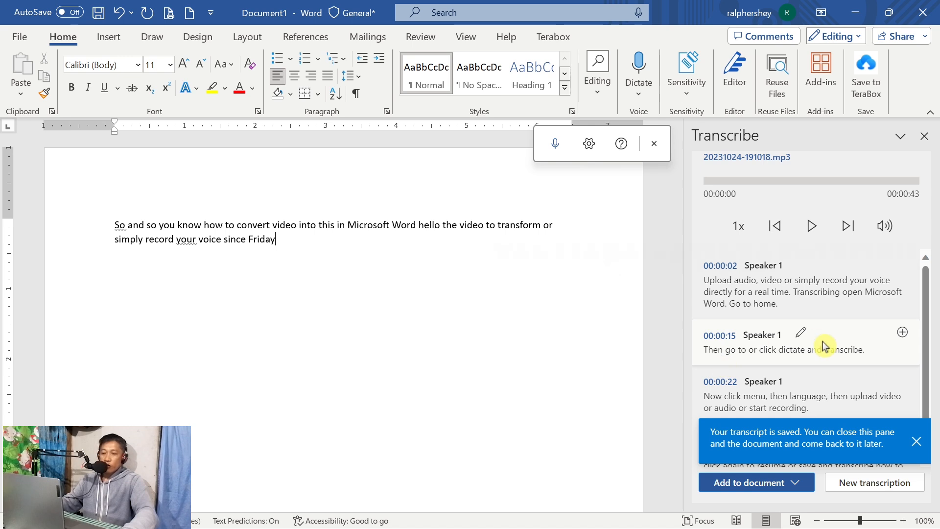
scroll(849, 348, down, 1)
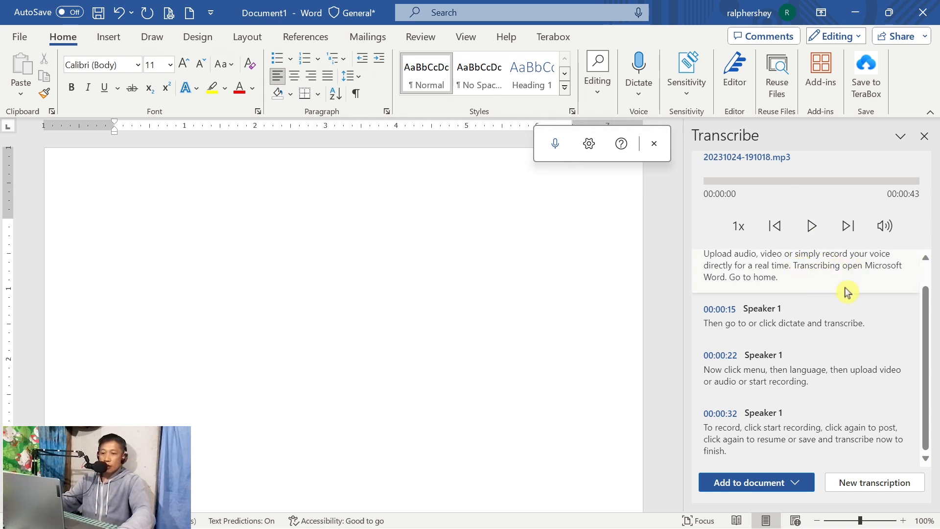
scroll(798, 274, up, 1)
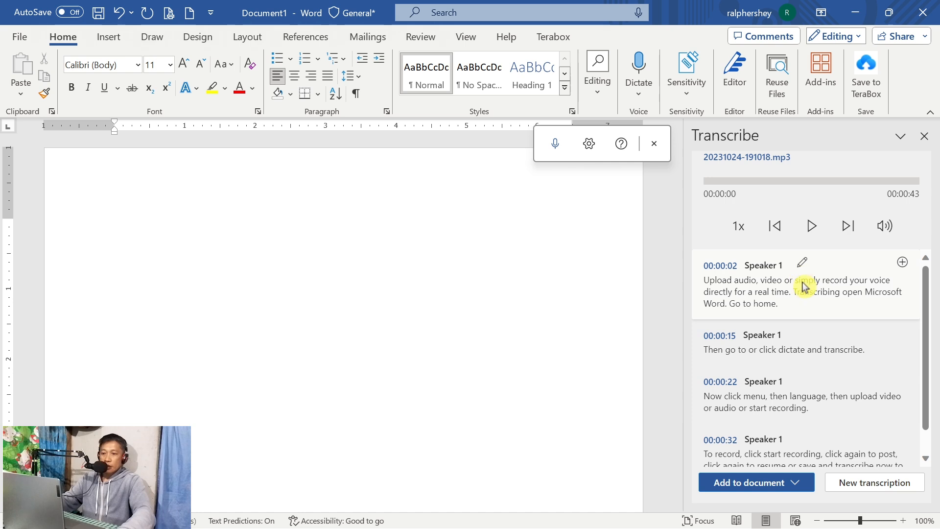
click(811, 226)
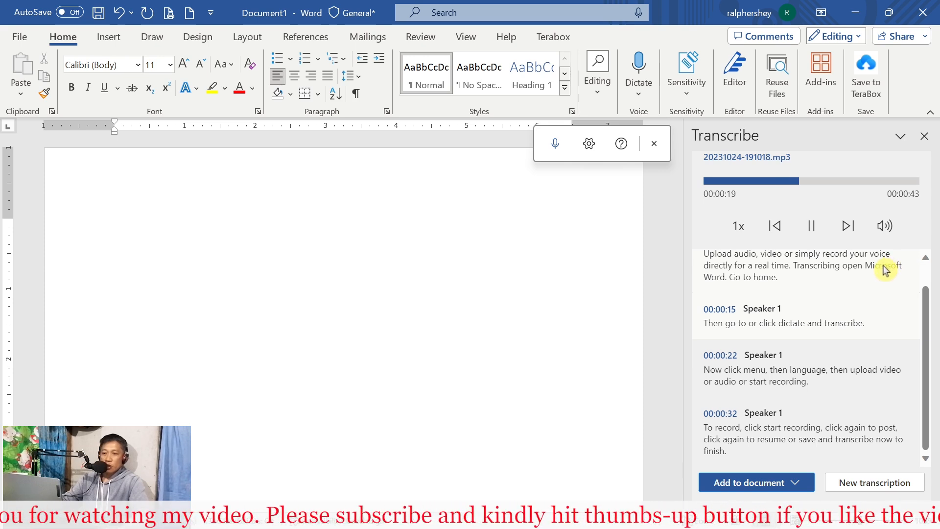
scroll(852, 274, up, 1)
click(811, 226)
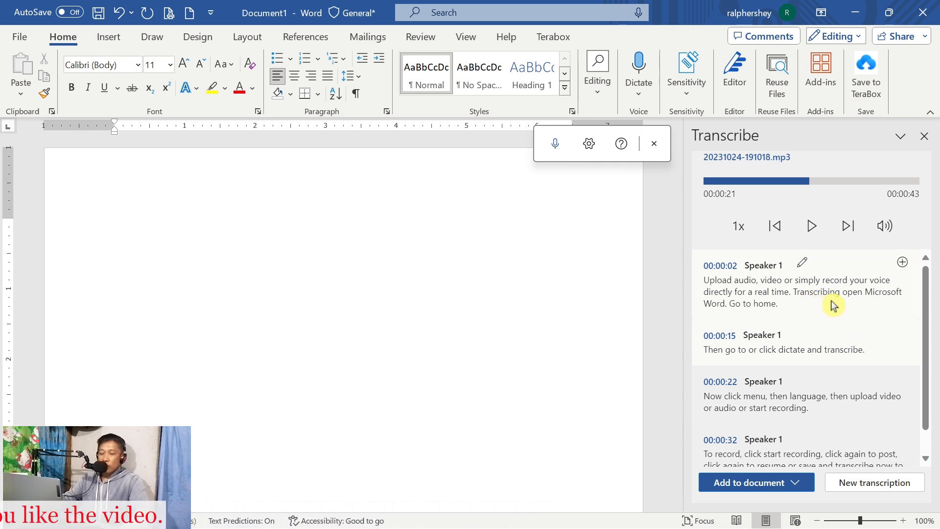
scroll(815, 394, down, 1)
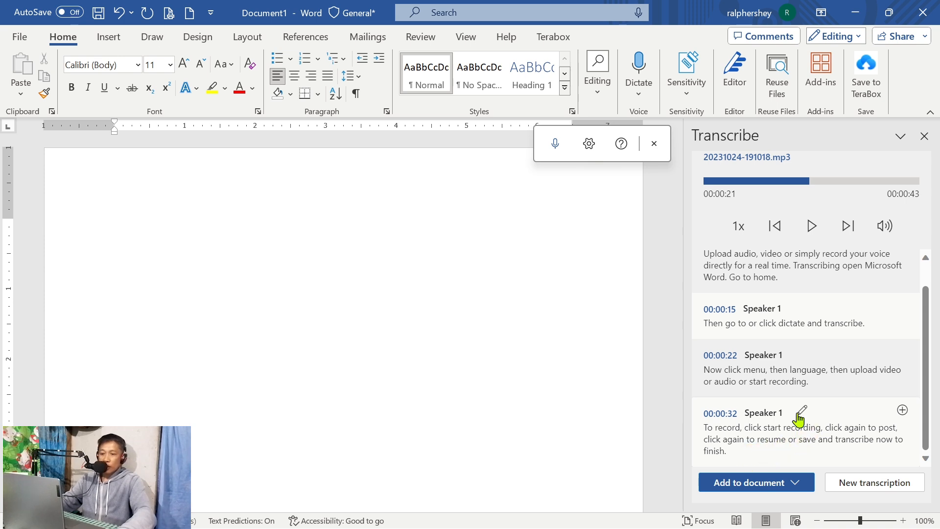
scroll(803, 348, up, 1)
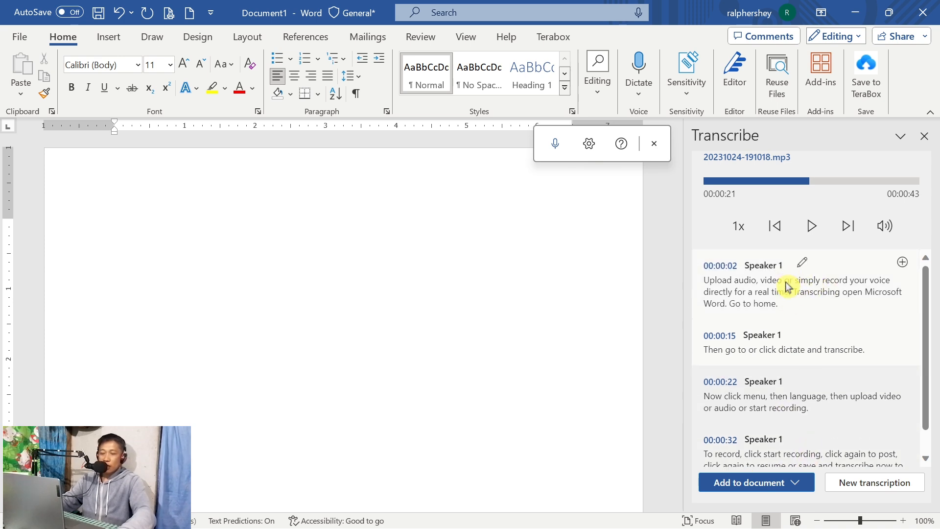
Add the 00:00:02 and 00:00:15 transcript sections individually to the document.
drag(777, 304, 722, 277)
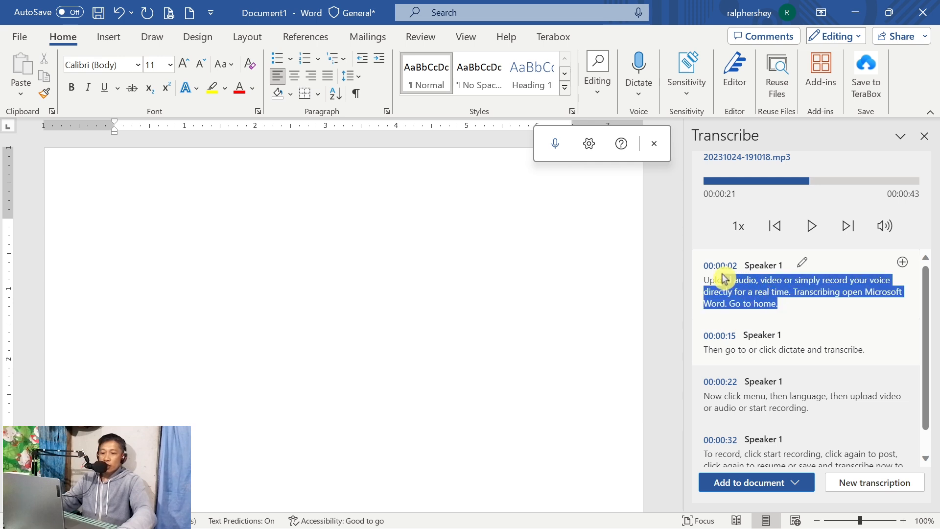
click(804, 312)
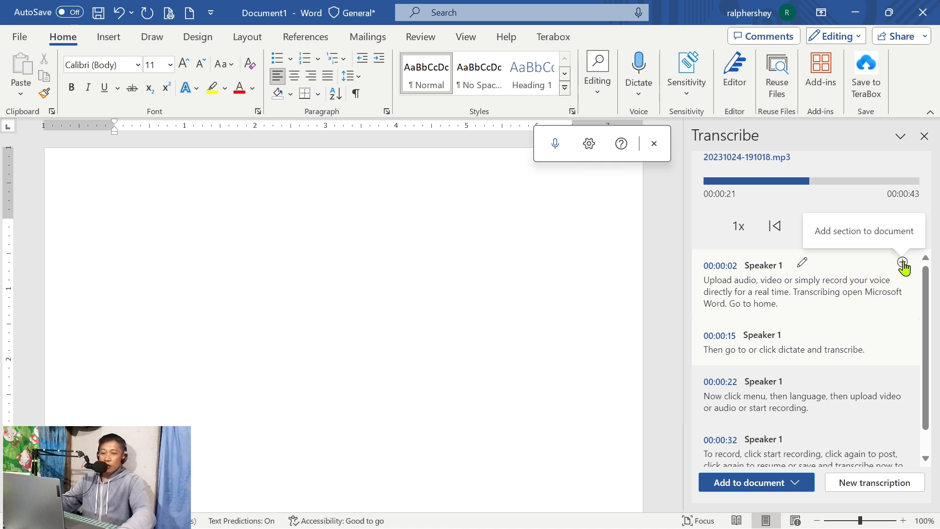
click(902, 263)
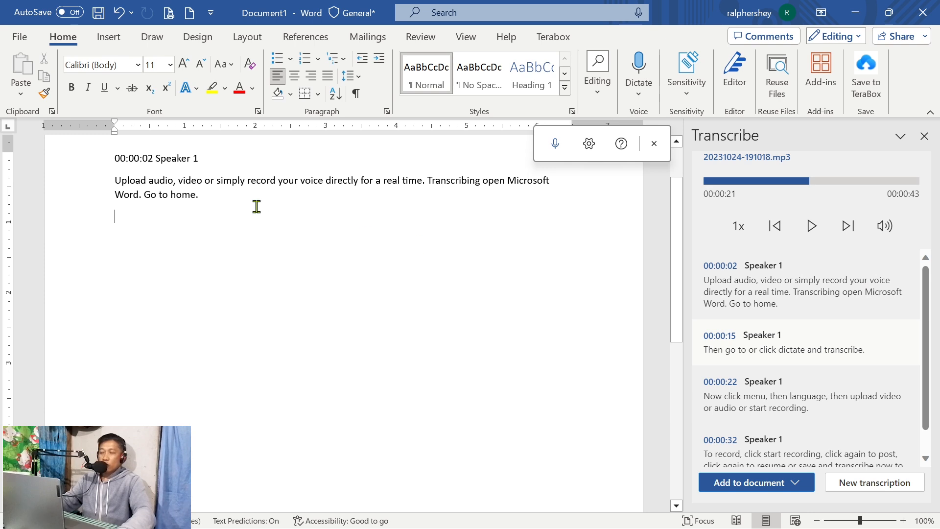
scroll(258, 206, up, 2)
mouse_move(774, 349)
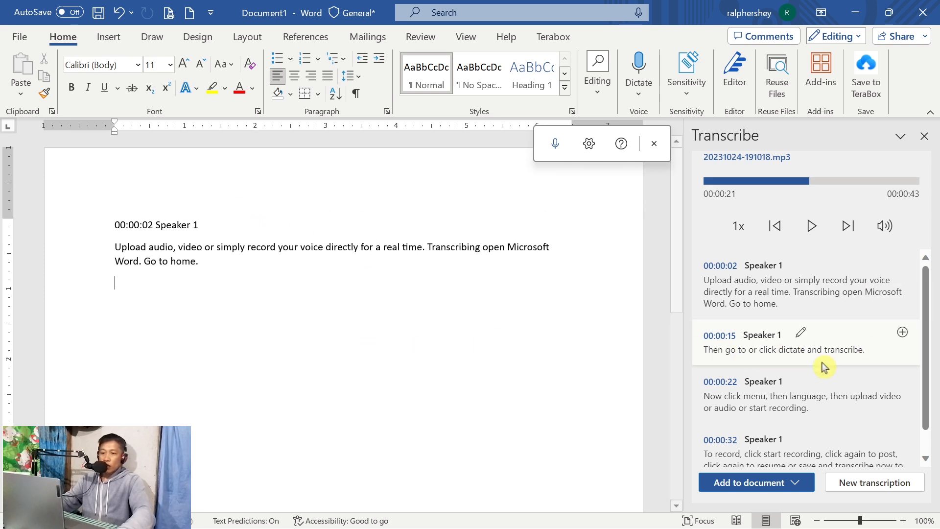
click(903, 333)
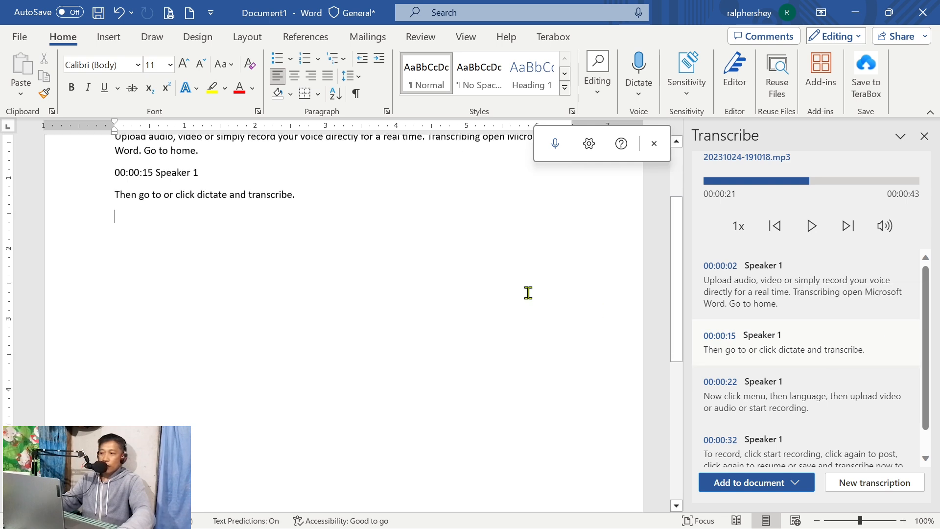
mouse_move(798, 399)
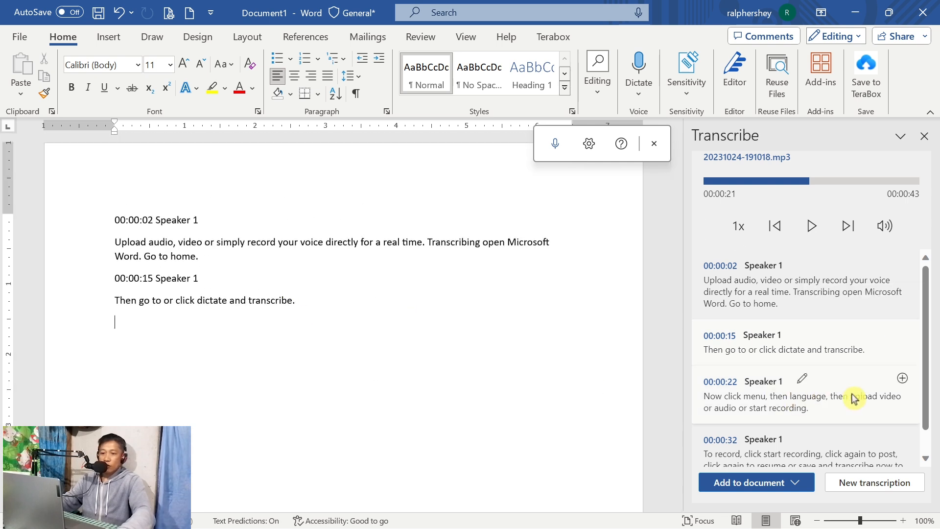
Edit the 00:00:02 transcript section to replace Speaker 1 with the speaker's first name, applying the change to all Speaker 1 sections.
scroll(774, 361, down, 1)
mouse_move(891, 321)
scroll(862, 338, up, 1)
mouse_move(739, 268)
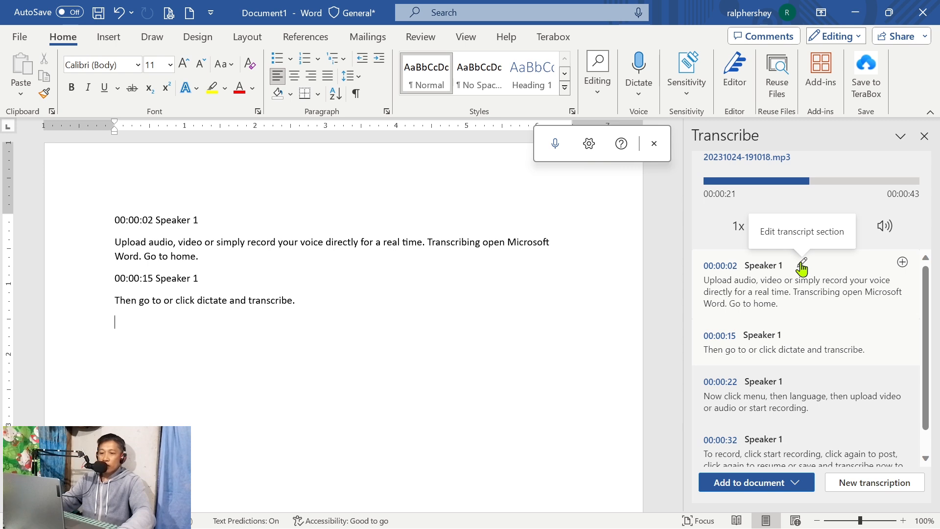
click(803, 266)
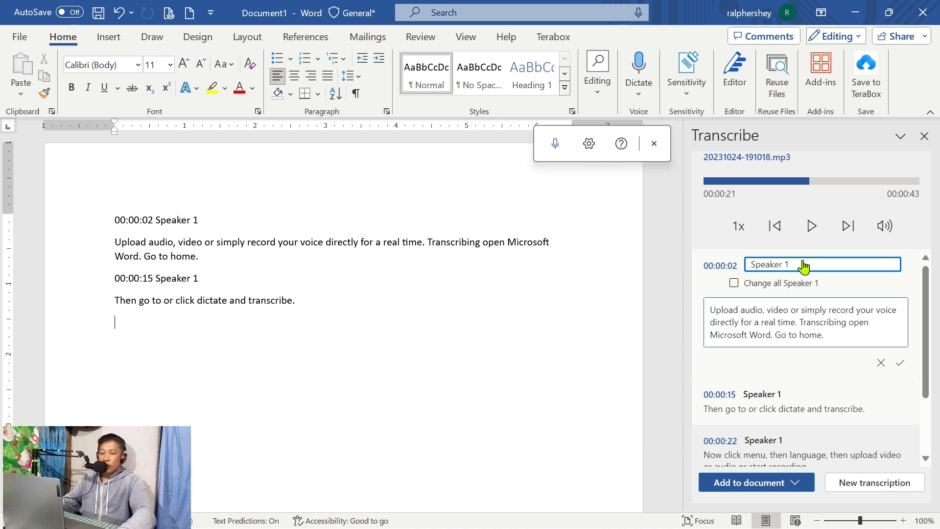
drag(810, 260, 736, 264)
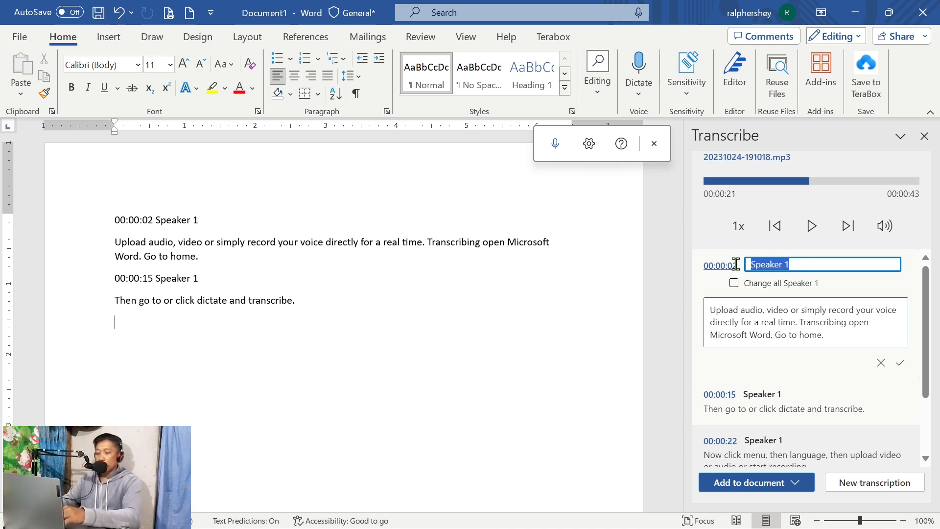
text(Ronald)
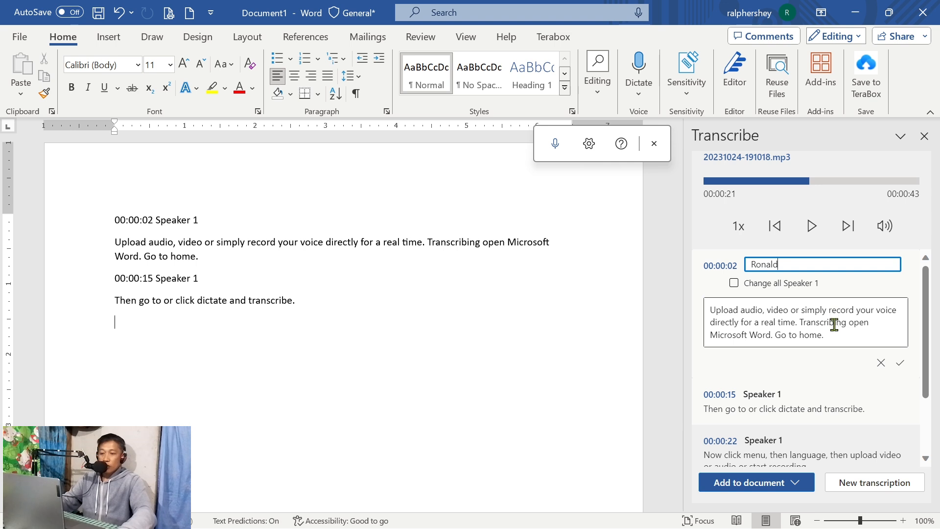
click(744, 285)
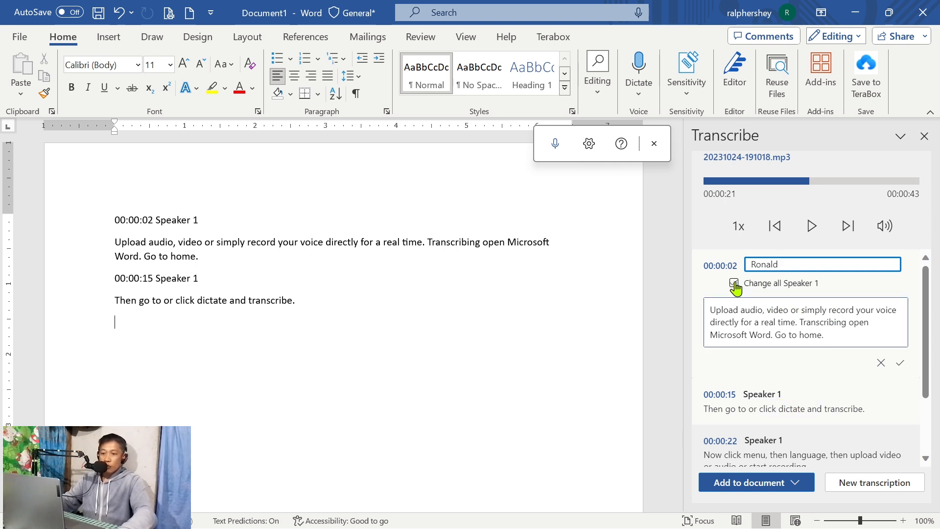
click(734, 284)
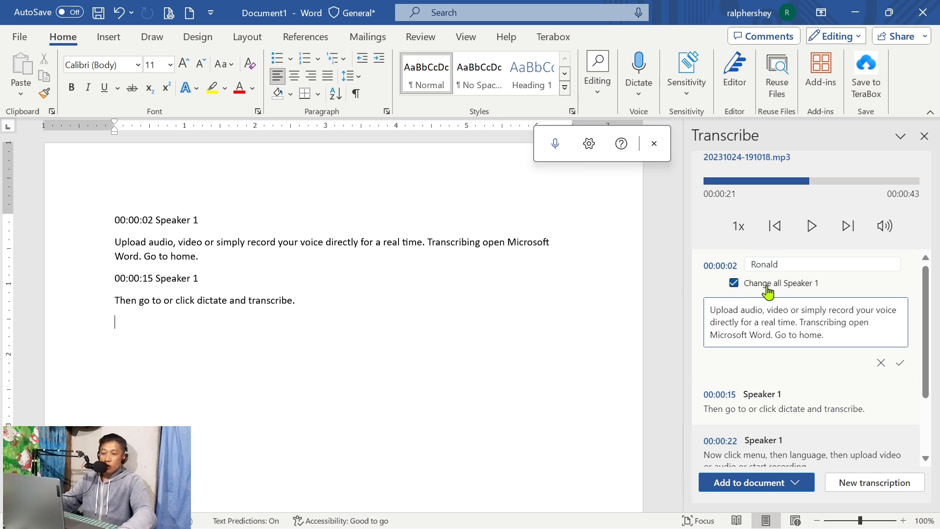
click(900, 363)
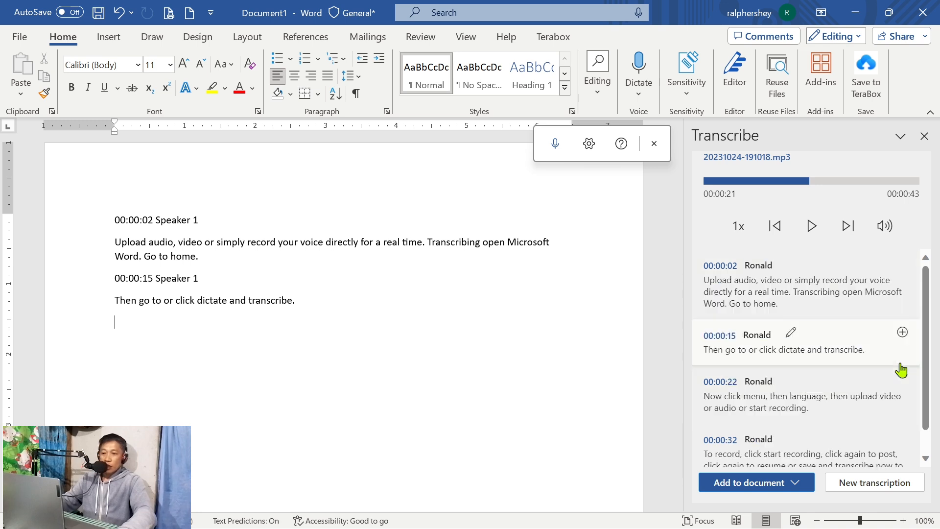
Add the whole transcript as just text after the document's first transcribed paragraph, and add the 00:00:22 section below it.
scroll(803, 372, down, 1)
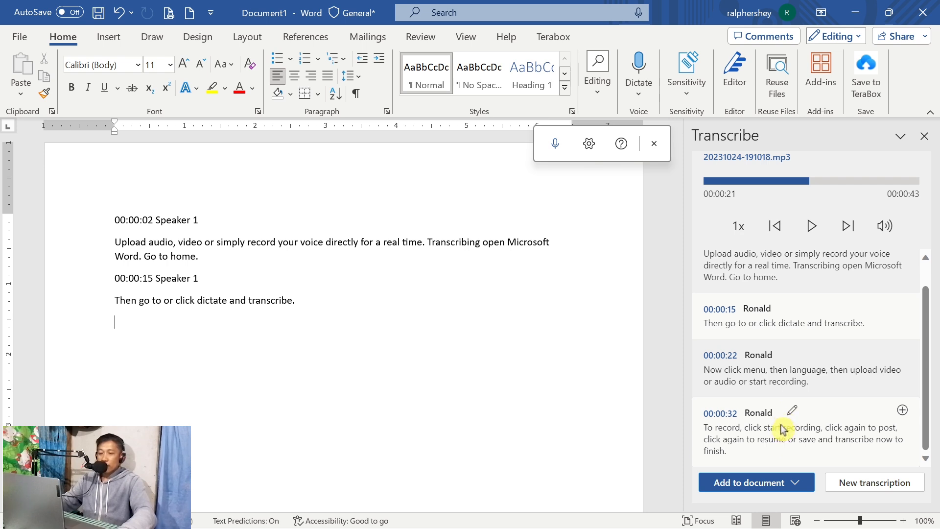
scroll(777, 382, up, 1)
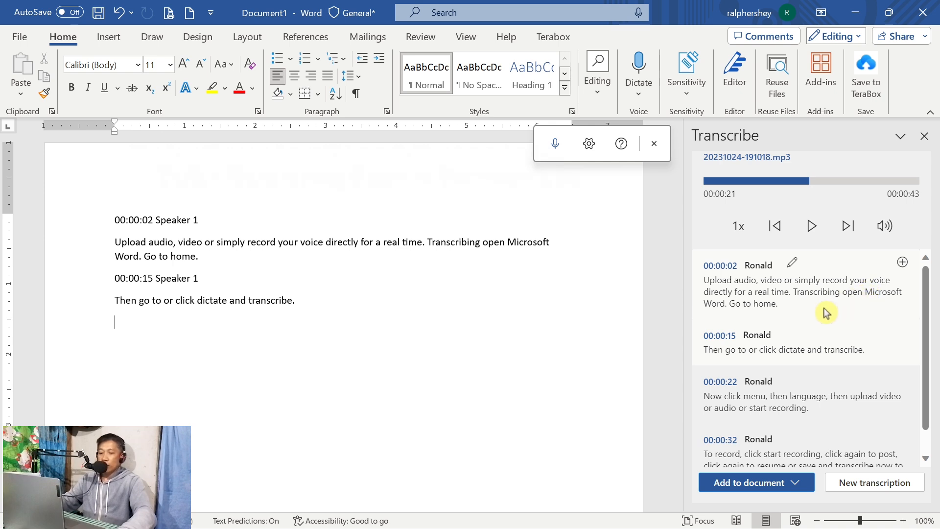
scroll(829, 331, down, 1)
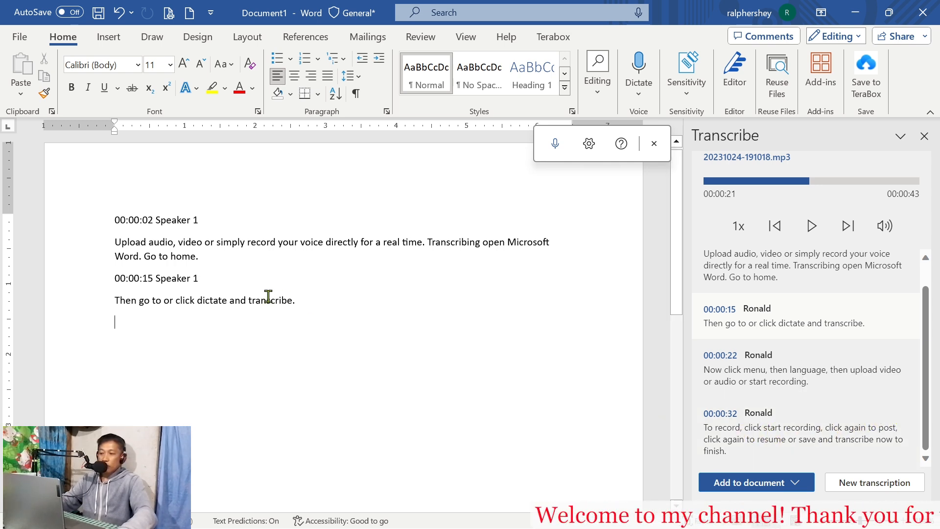
click(795, 483)
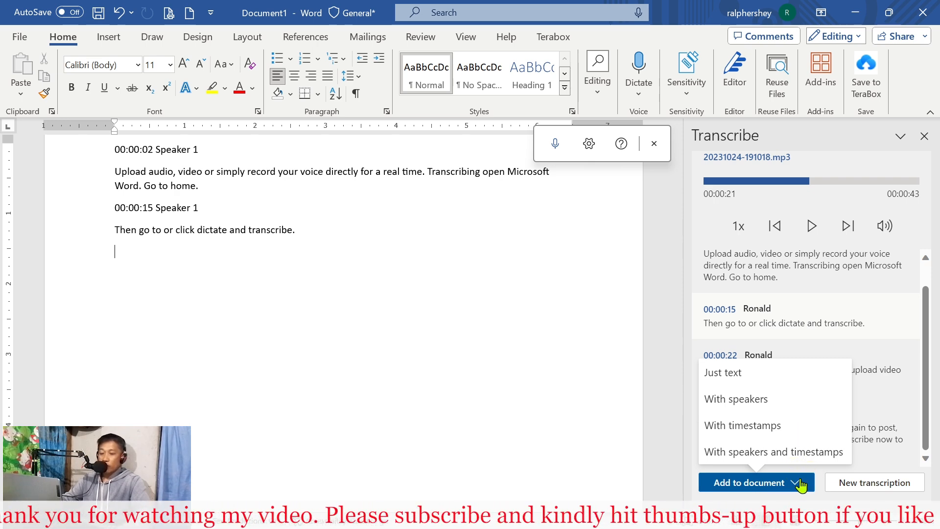
scroll(539, 284, up, 1)
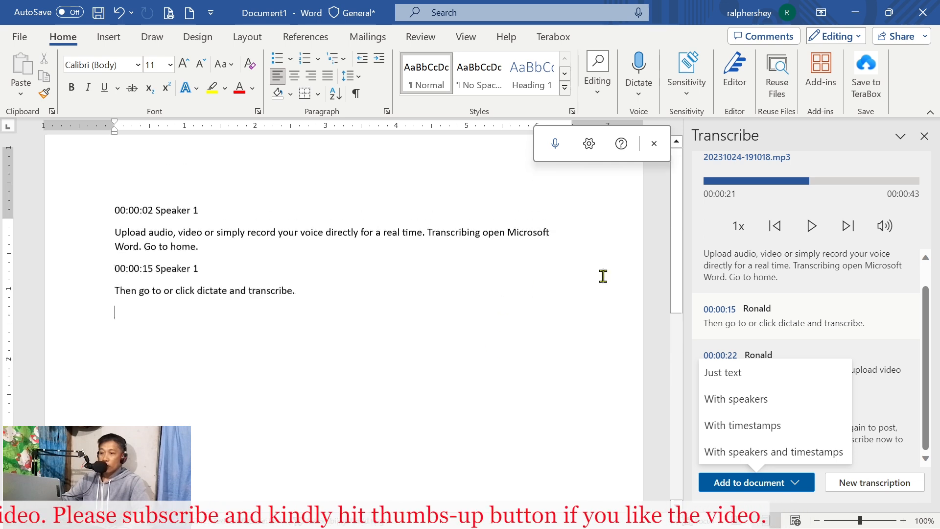
scroll(832, 324, up, 2)
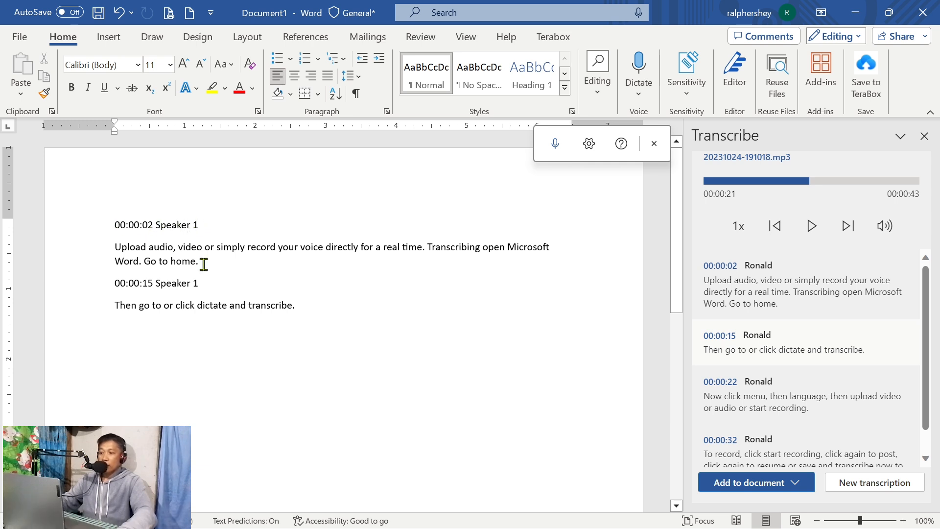
drag(201, 259, 136, 243)
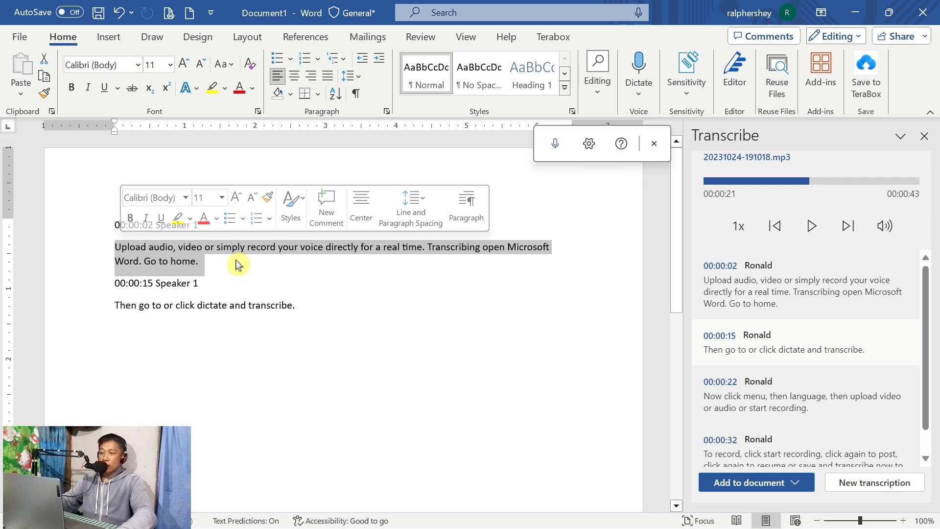
scroll(808, 429, down, 1)
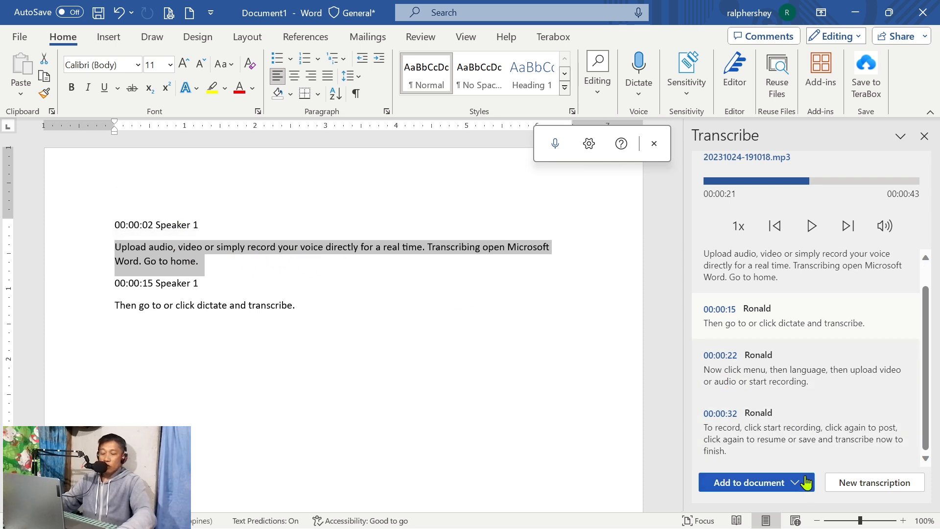
click(798, 484)
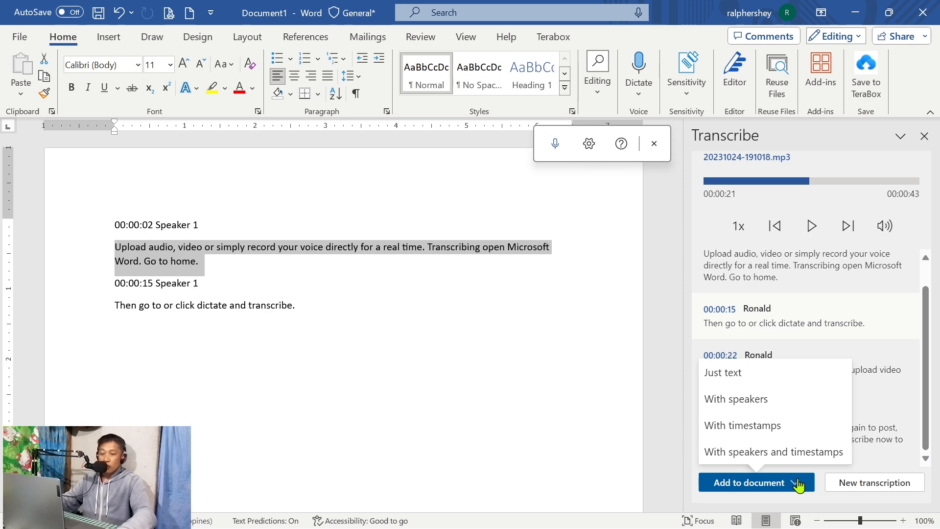
click(729, 373)
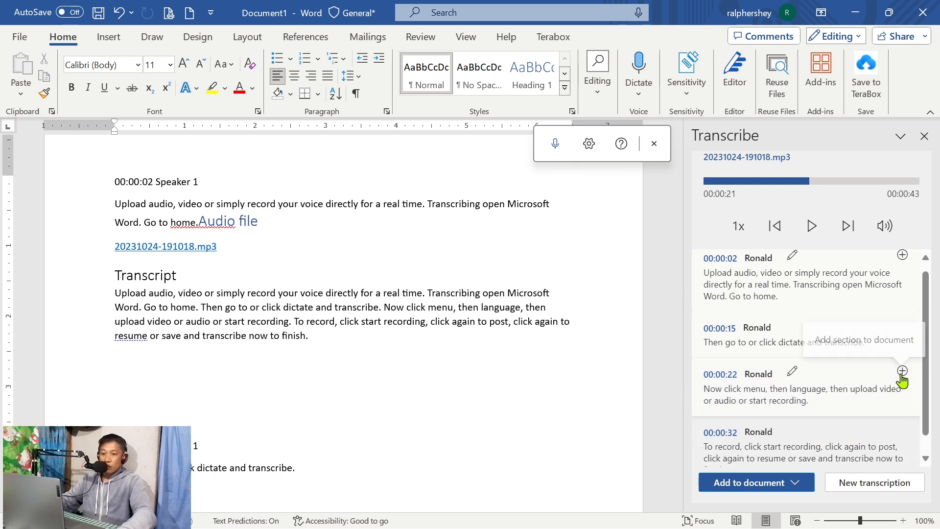
click(903, 371)
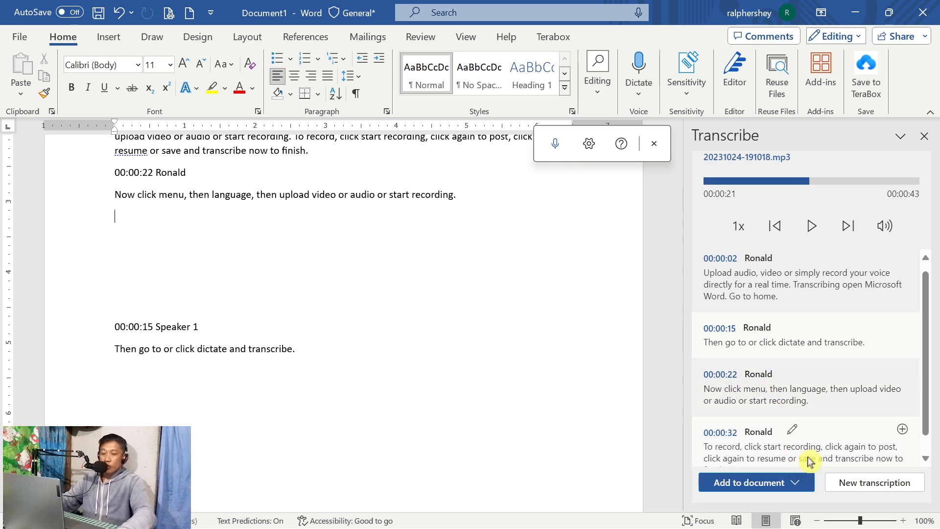
Create a new transcription, accepting deletion of the current transcript, and start a voice recording in English (Philippines).
click(803, 482)
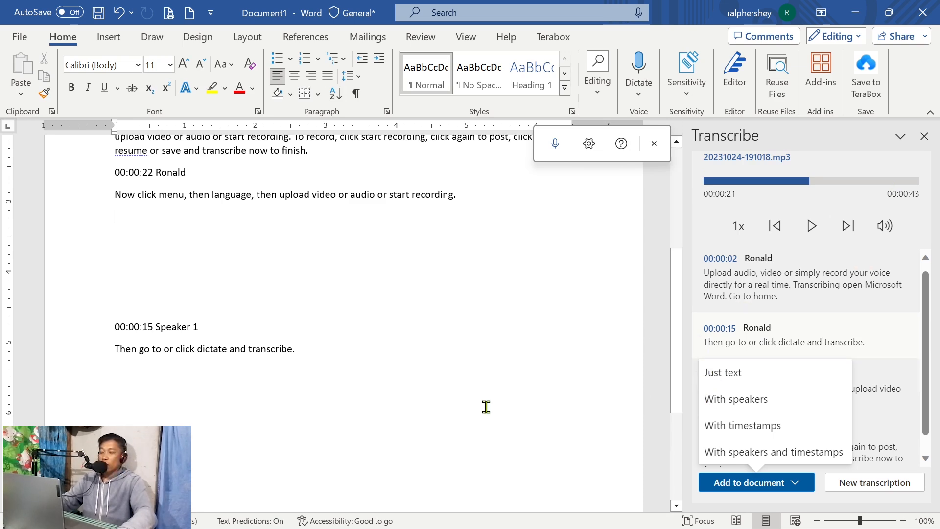
scroll(412, 340, up, 5)
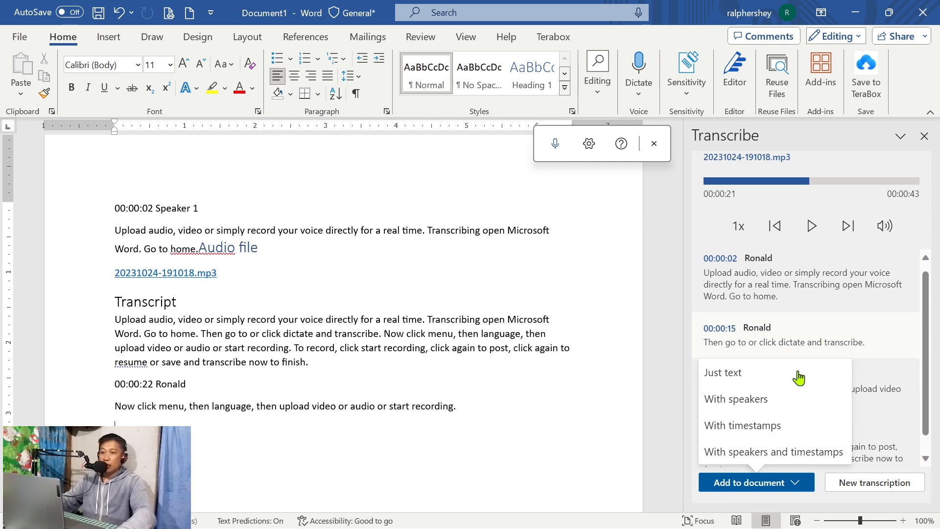
scroll(348, 414, down, 3)
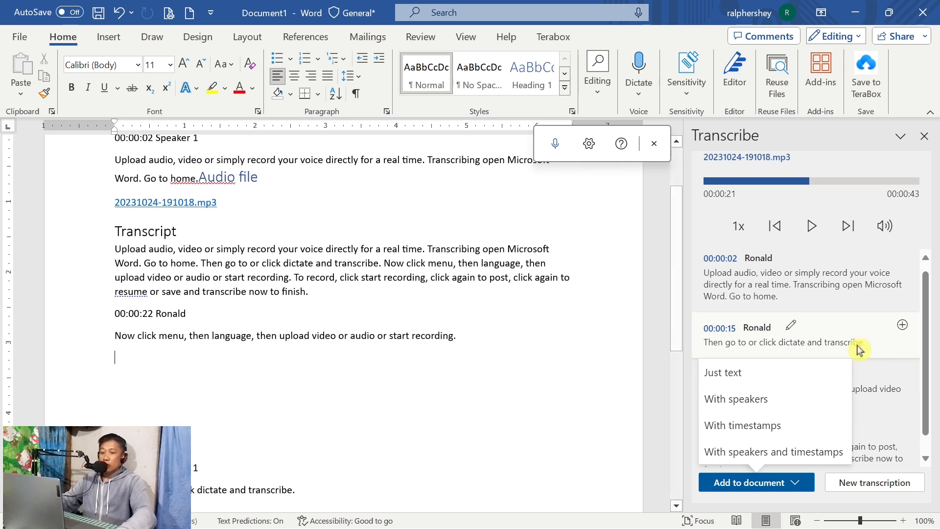
click(868, 485)
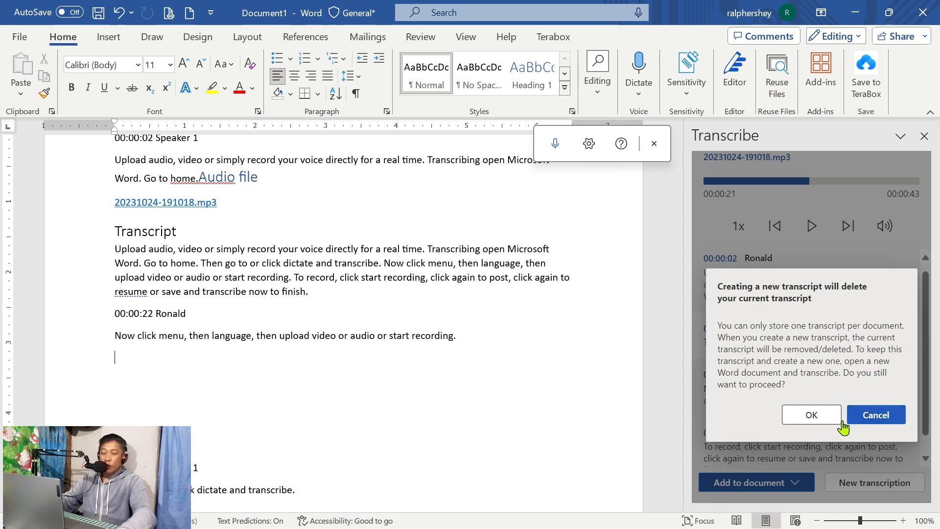
click(811, 415)
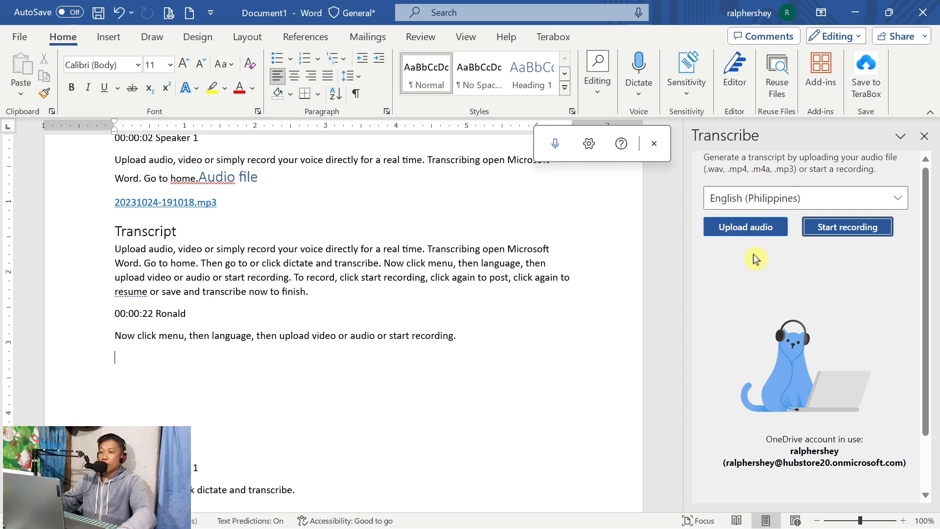
scroll(372, 290, down, 5)
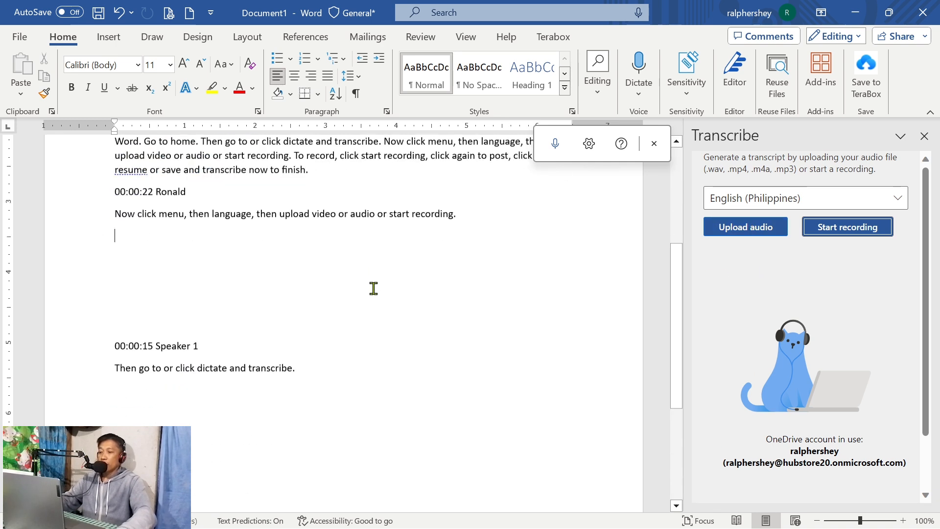
click(848, 231)
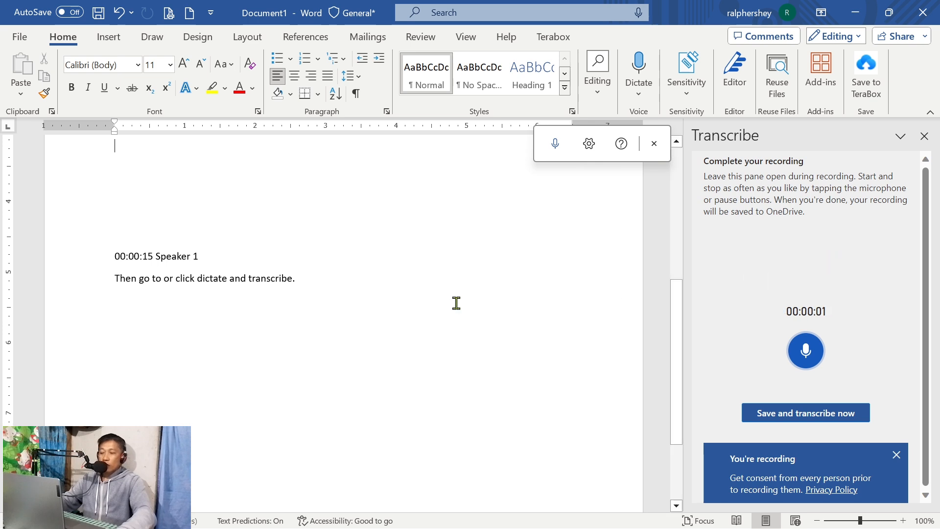
Delete the 00:00:15 Speaker 1 section from the document while recording, and save and transcribe the recording.
key(ctrl+a)
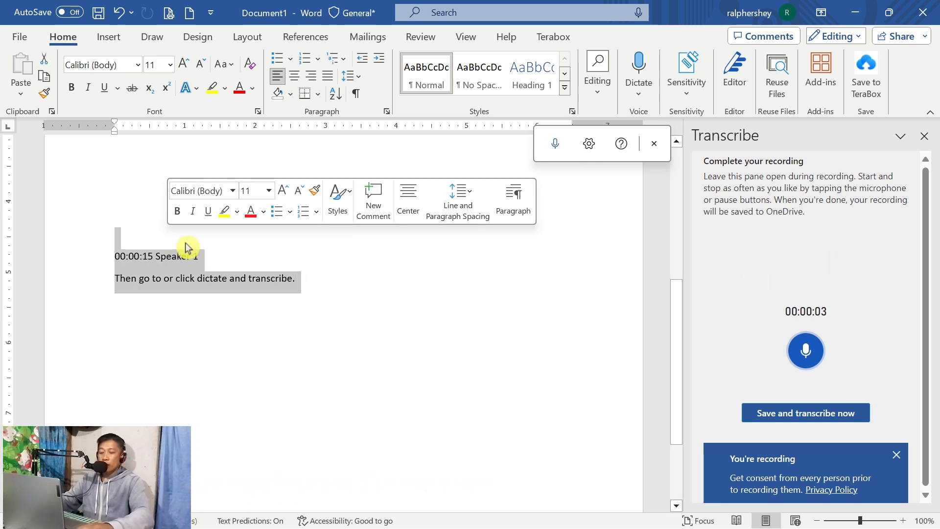
key(Delete)
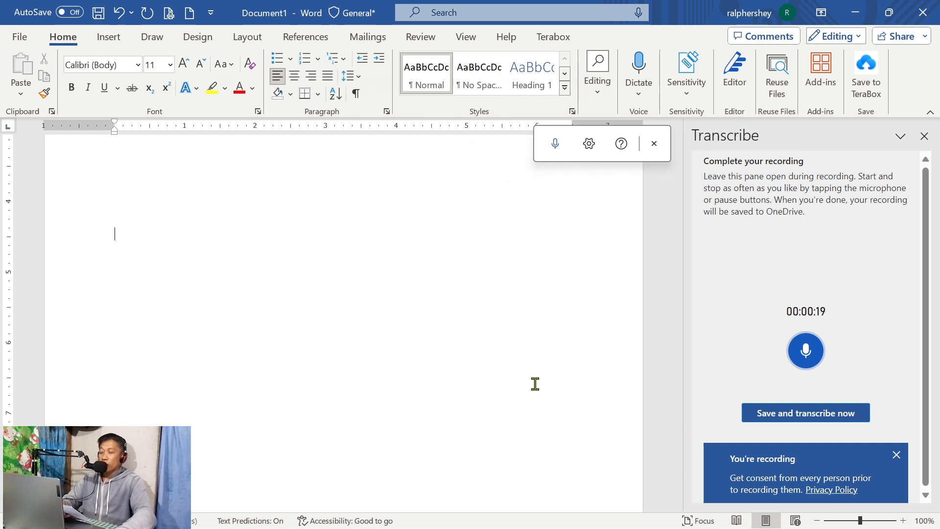
click(819, 420)
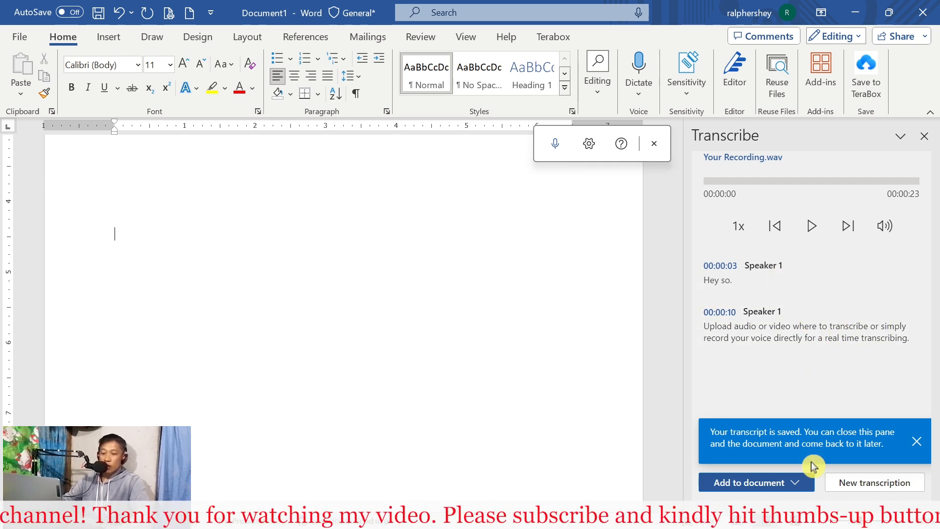
Add the recording's transcript to the document as just text, followed by the individual 00:00:03 and 00:00:10 sections.
click(798, 484)
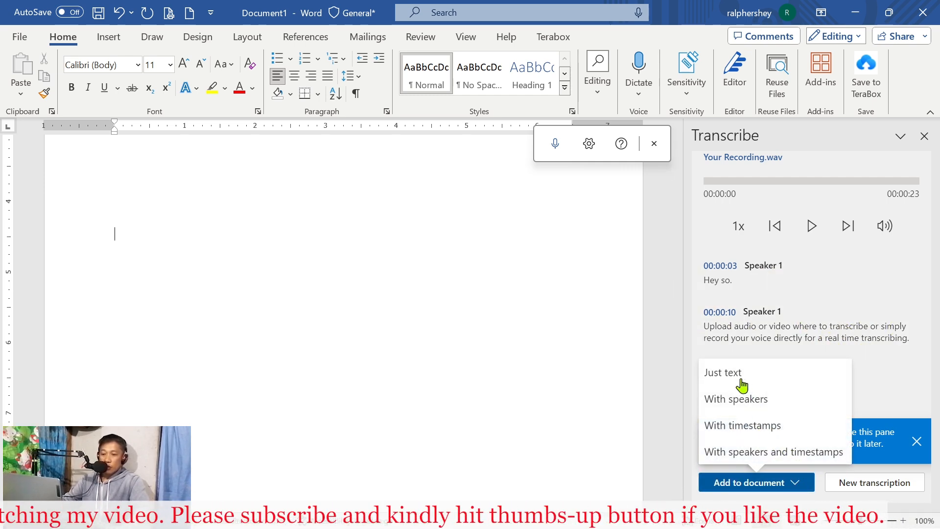
click(724, 375)
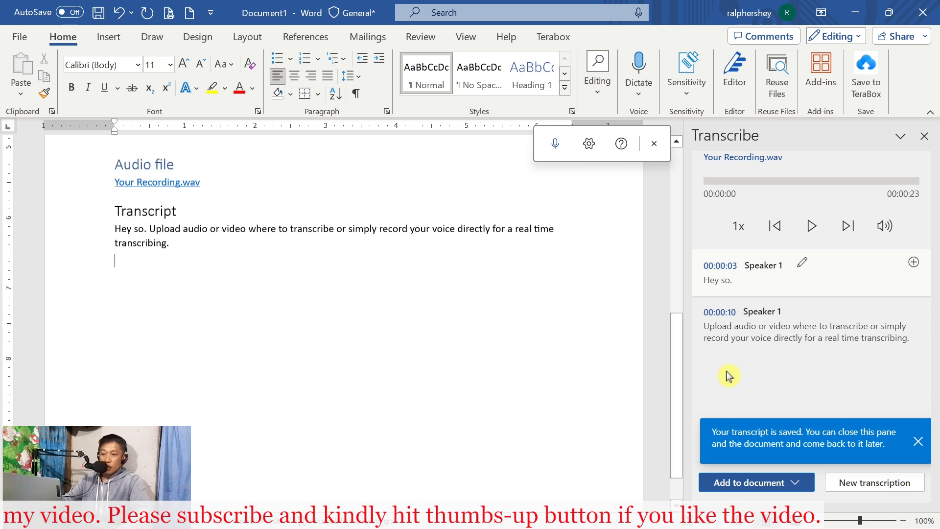
click(913, 263)
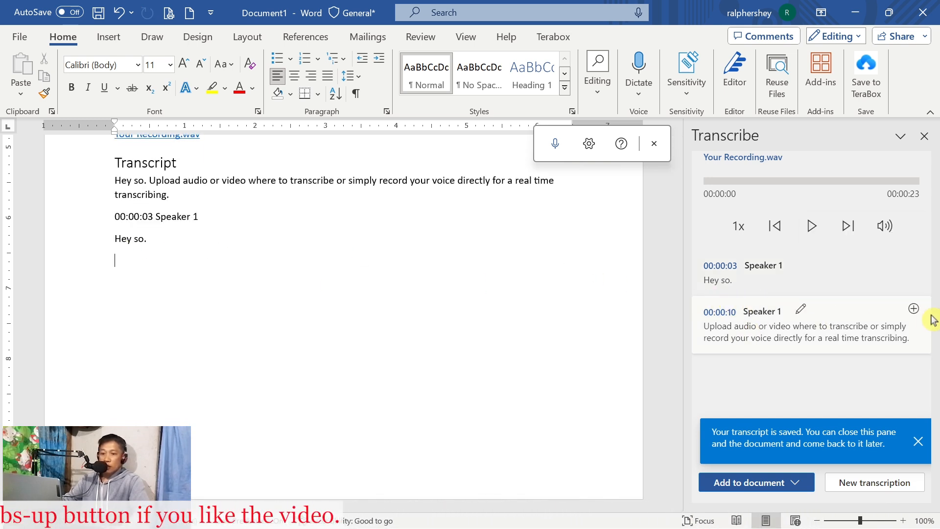
click(913, 310)
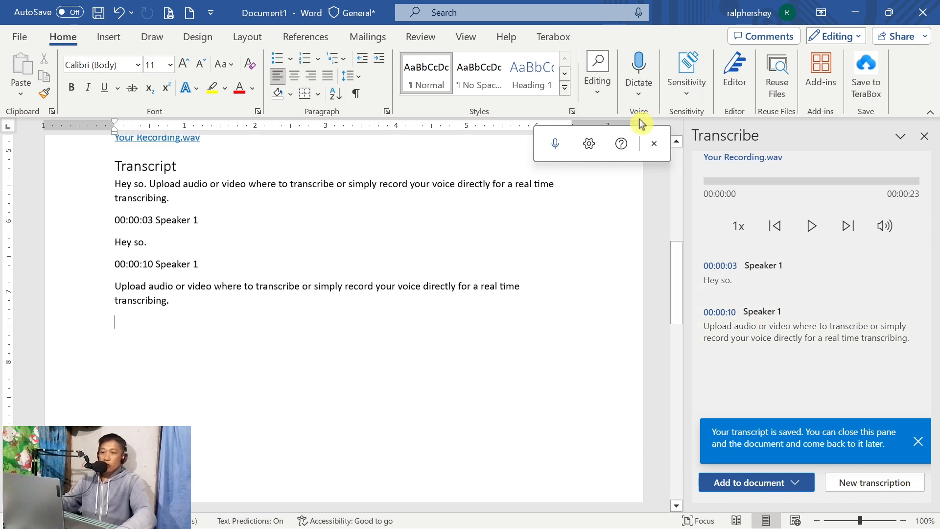
Close the Transcribe pane and reopen it to show the saved recording transcript, dismissing the multiple-panes tip.
click(642, 89)
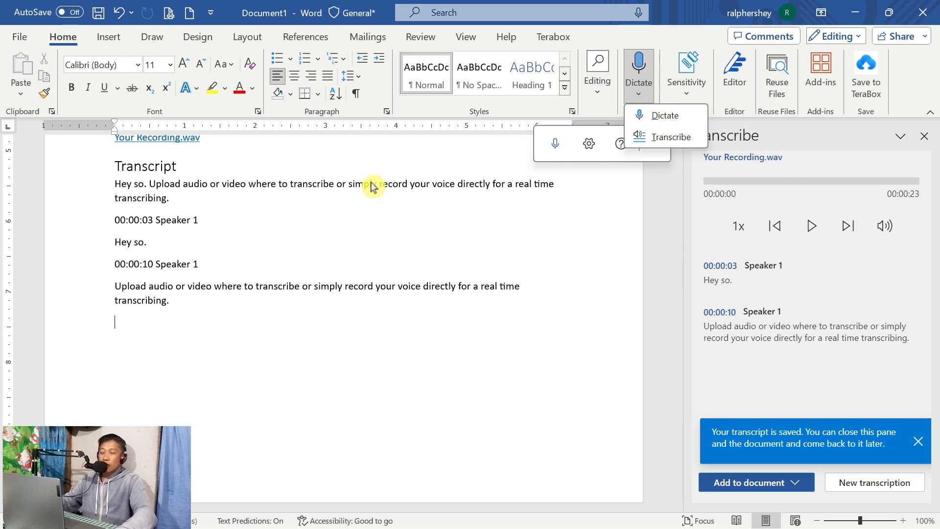
click(670, 139)
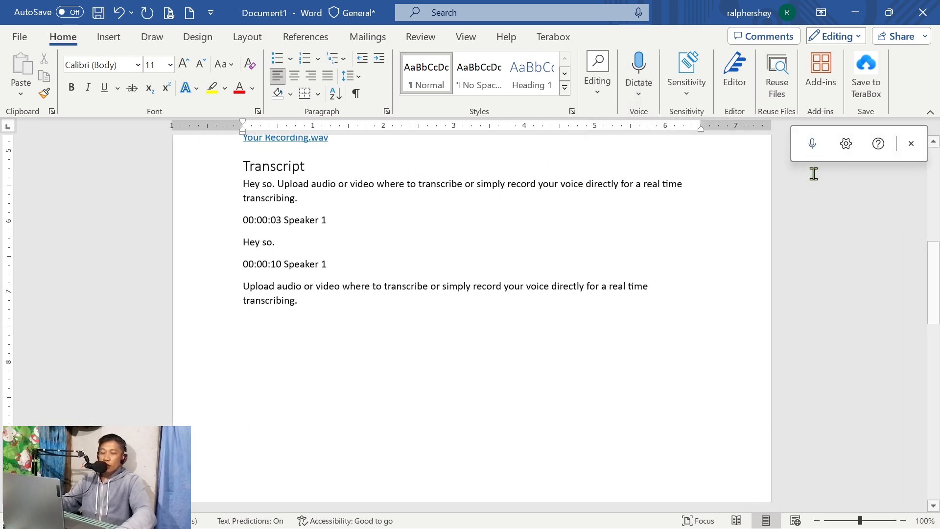
click(638, 92)
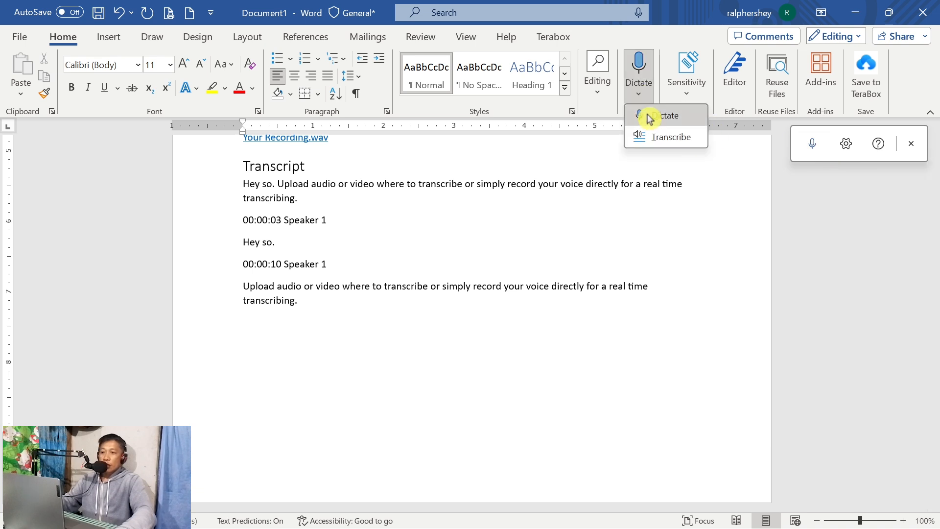
click(653, 137)
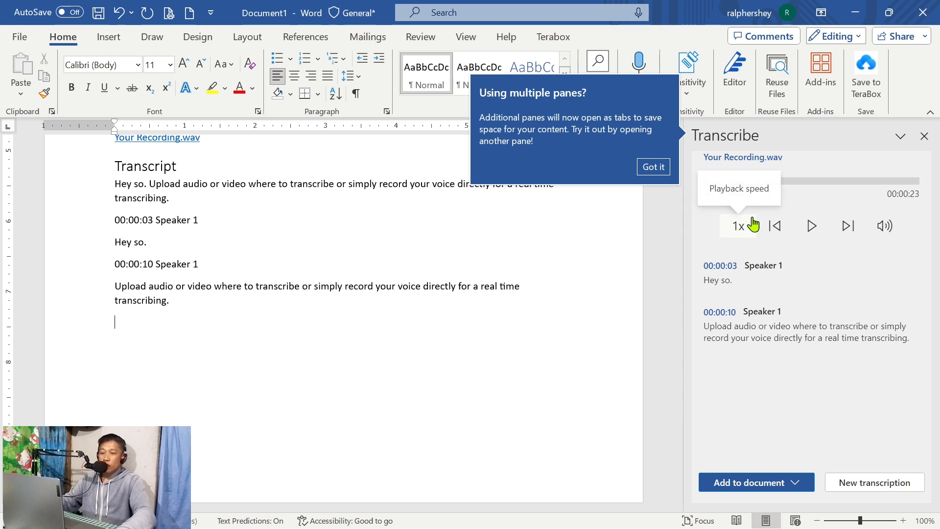
click(660, 232)
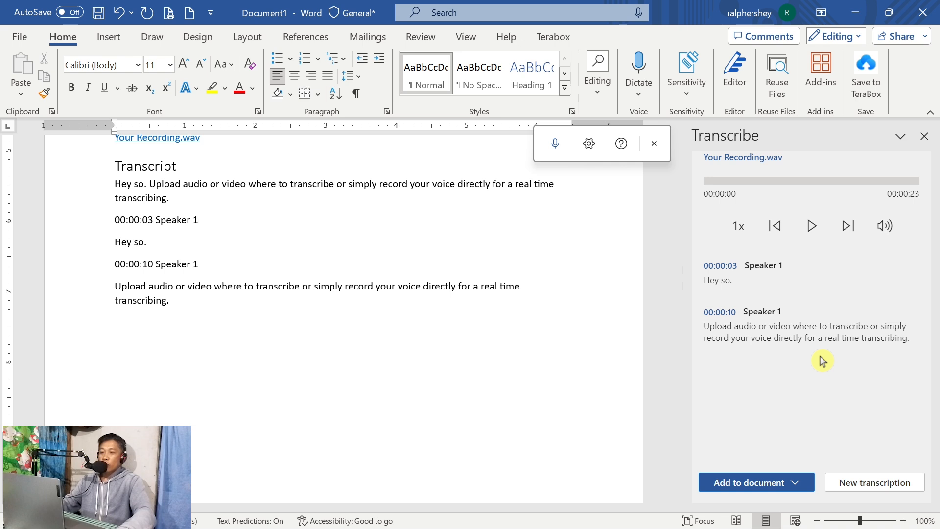